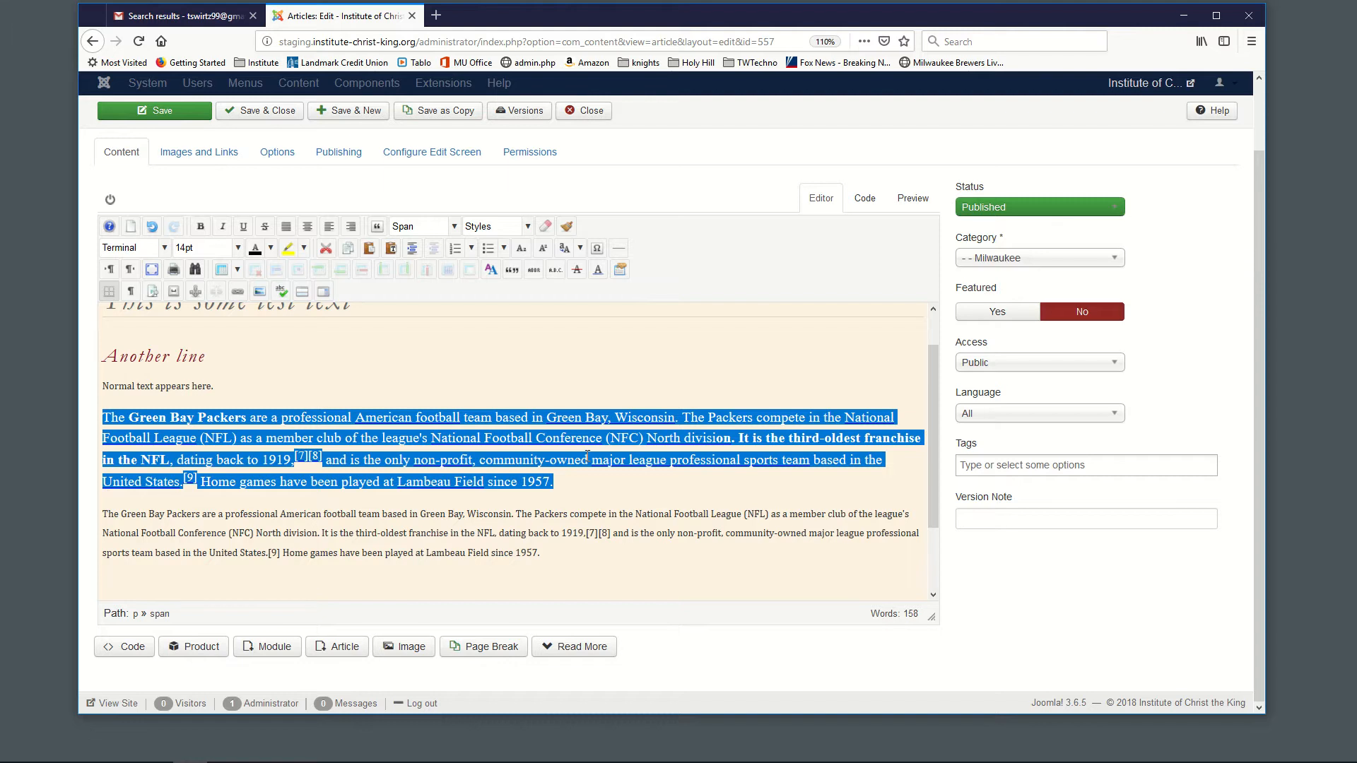
Try to change the block format of the phrase "as a member club of the league's" in the linked Green Bay Packers paragraph
{"action": "left_click", "coordinate": [618, 511]}
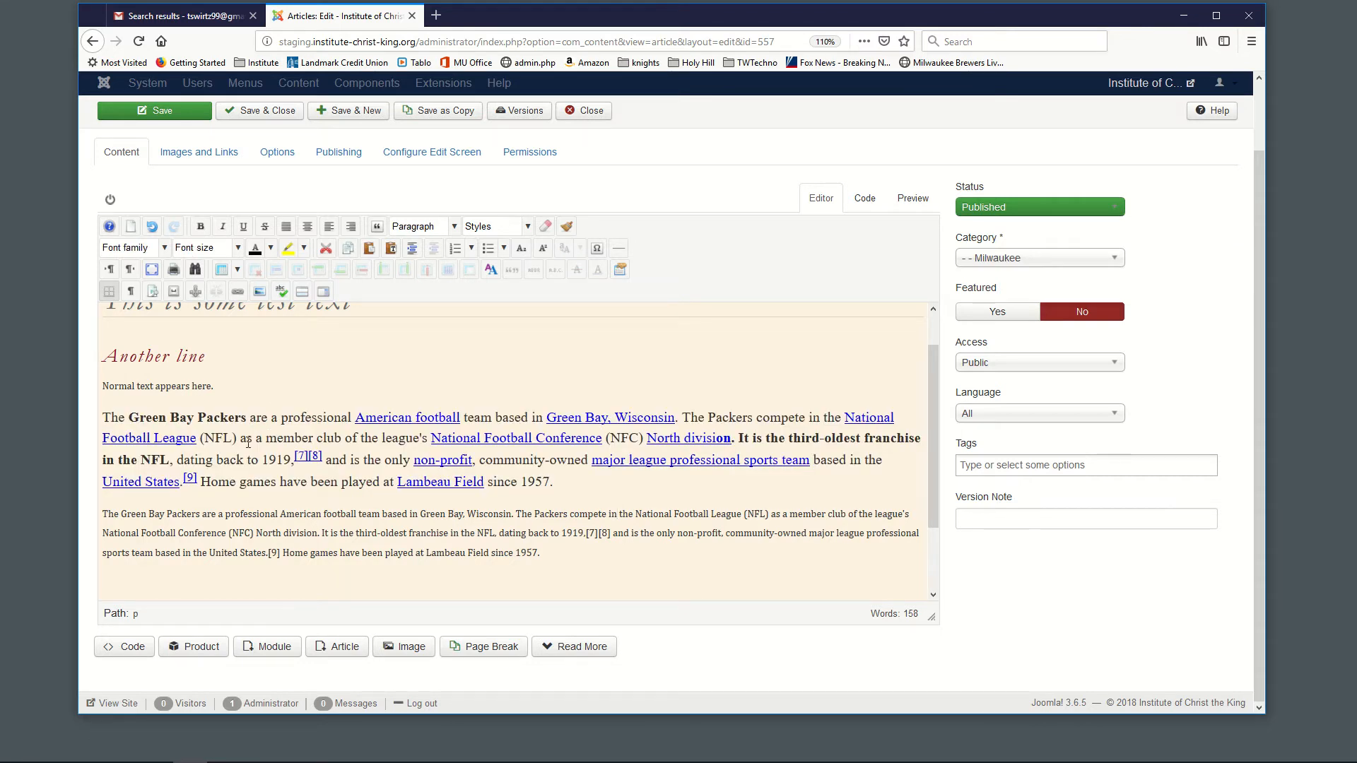
{"action": "left_click_drag", "start_coordinate": [240, 438], "coordinate": [428, 438]}
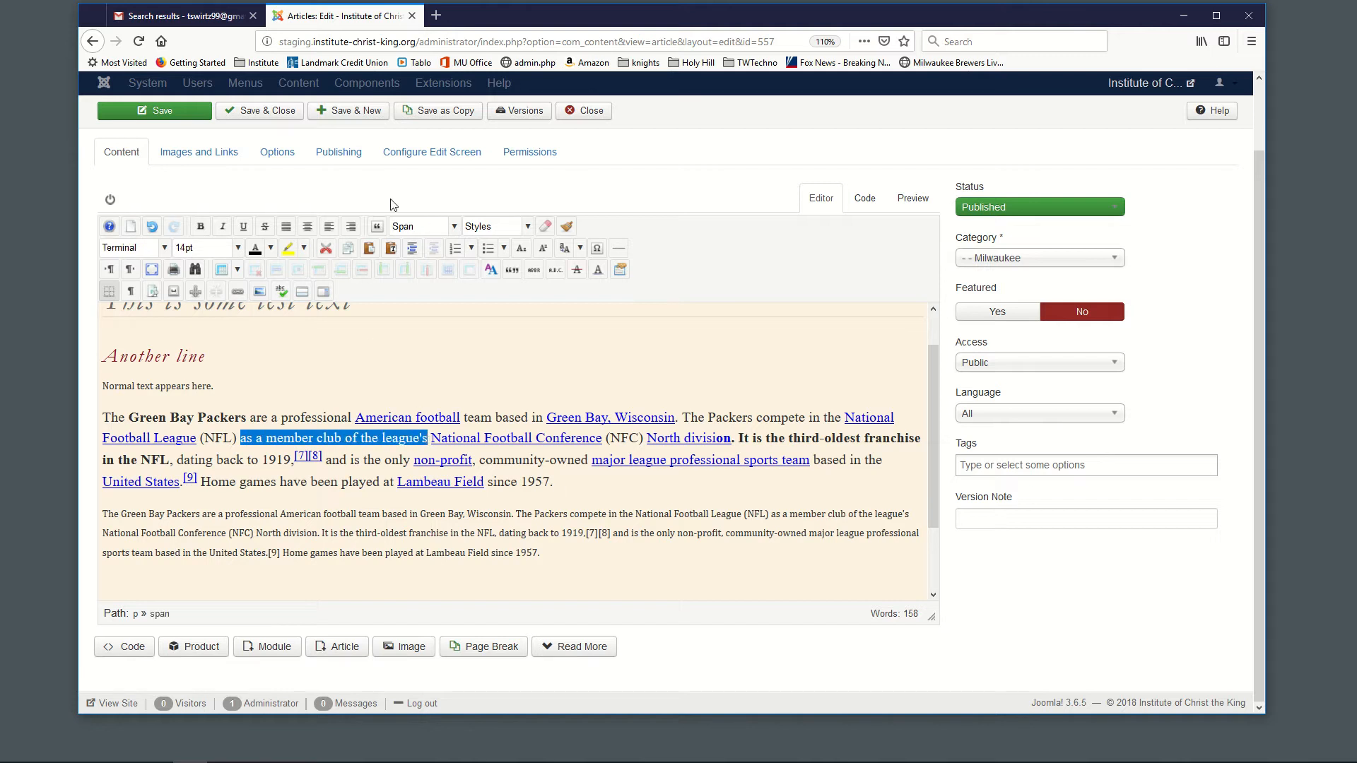
{"action": "left_click", "coordinate": [454, 226]}
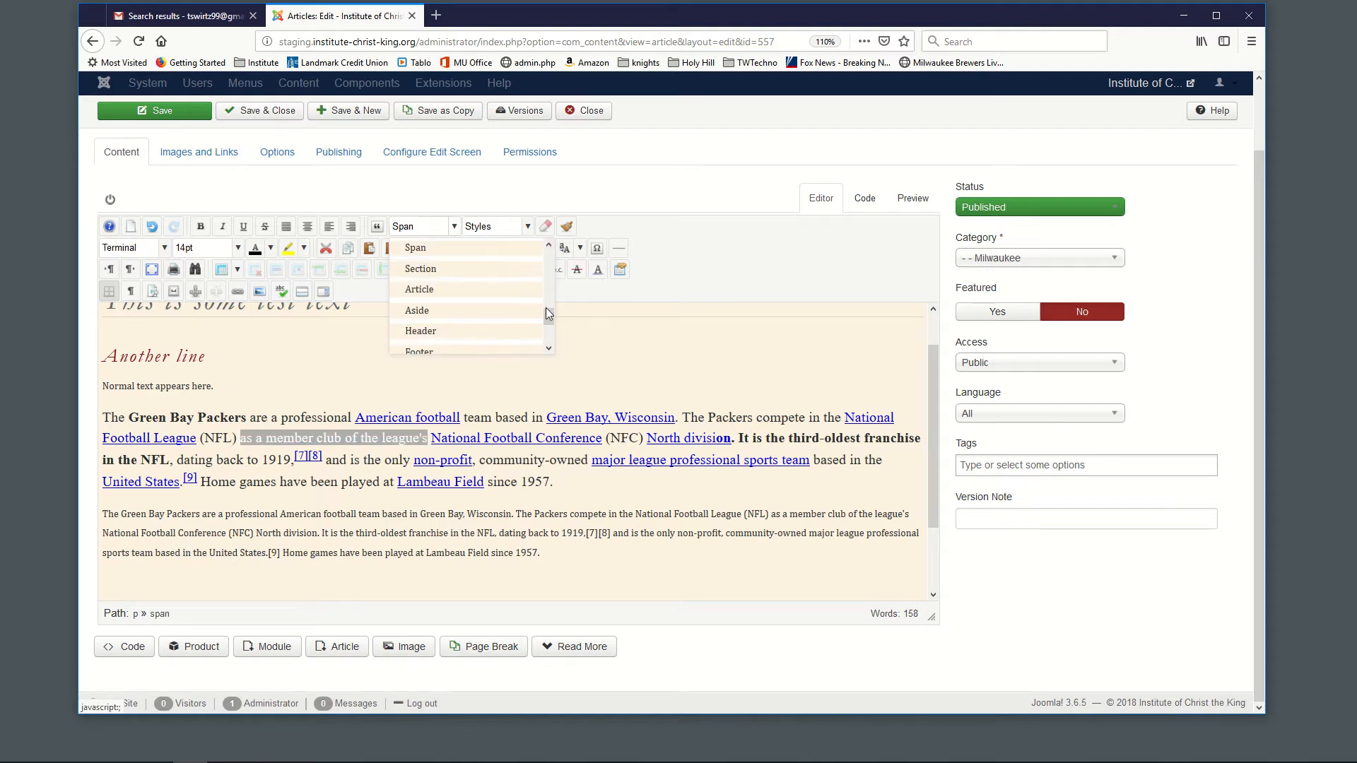
{"action": "scroll", "coordinate": [546, 313], "scroll_direction": "up", "scroll_amount": 6}
{"action": "left_click", "coordinate": [458, 270]}
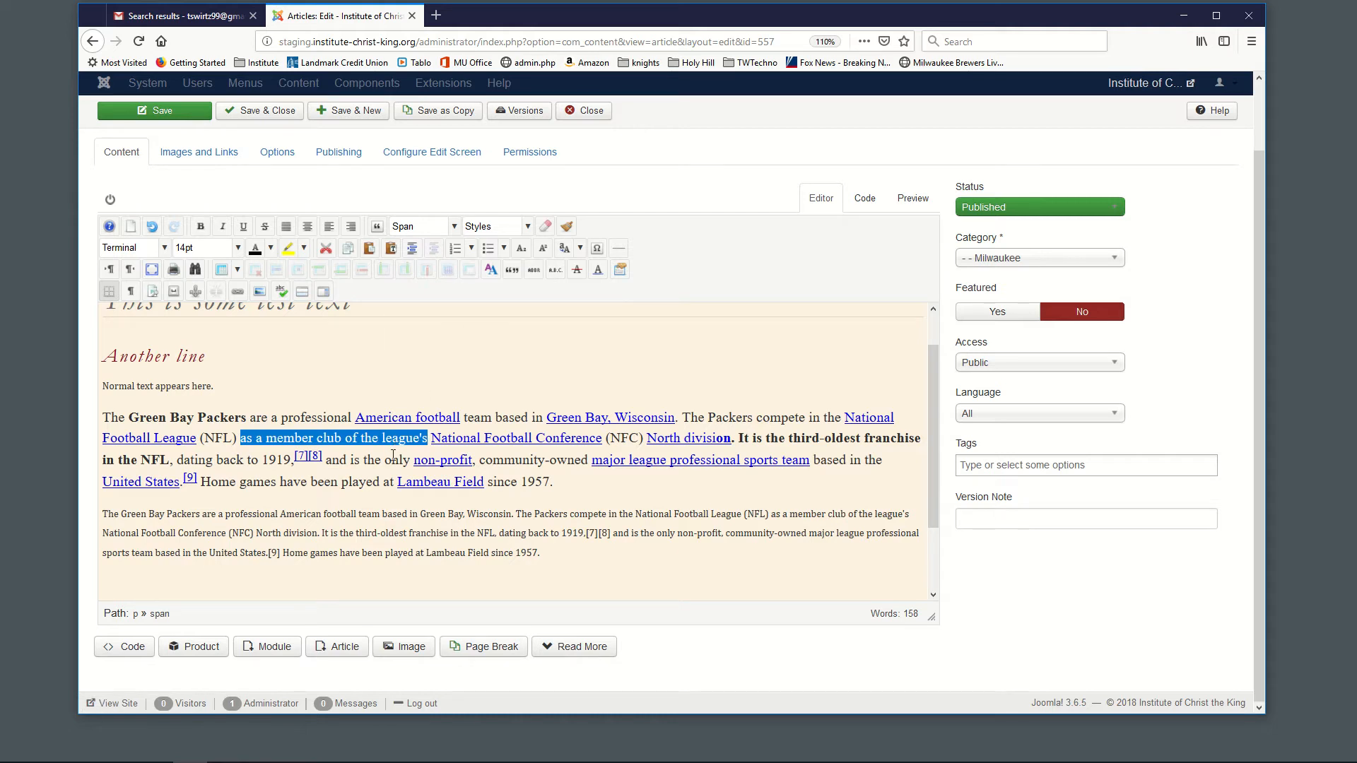
{"action": "left_click", "coordinate": [369, 438]}
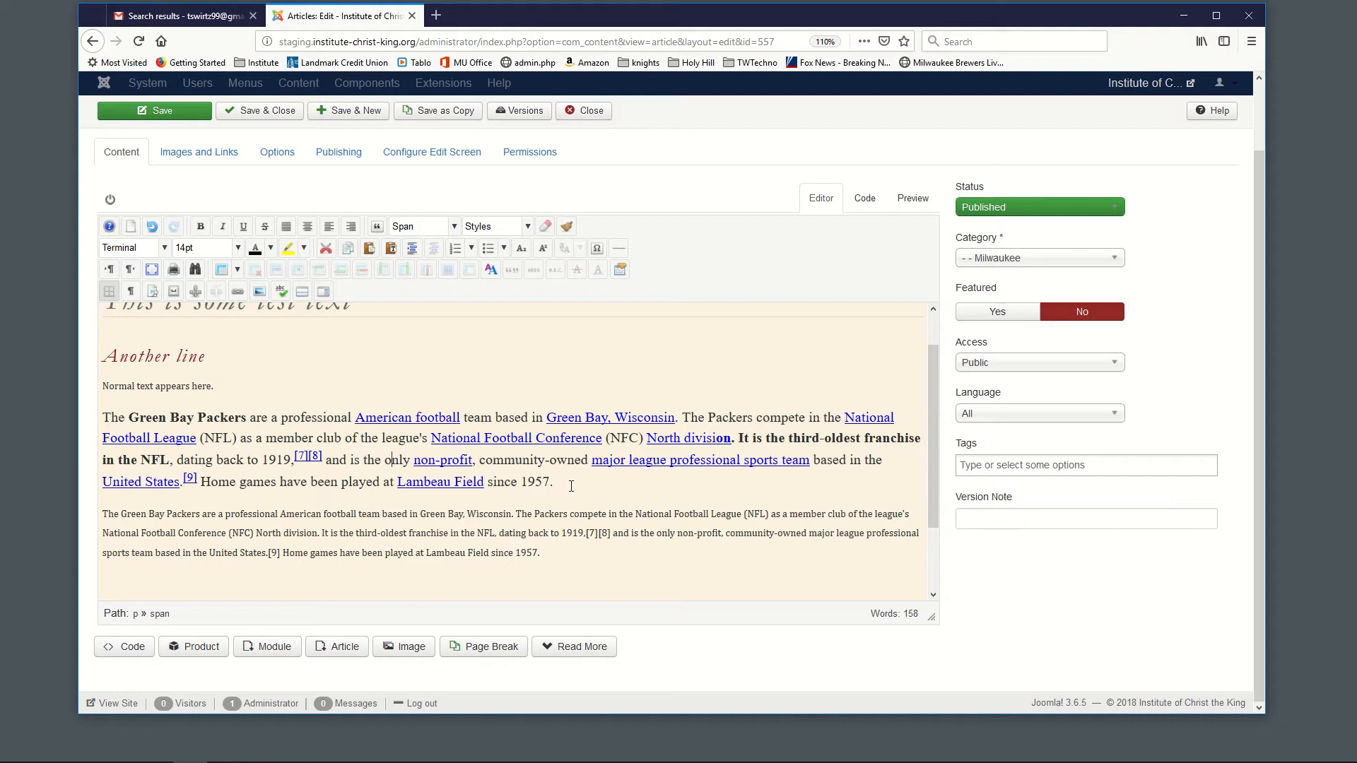
Copy the whole linked Green Bay Packers paragraph and insert two empty lines between it and the plain paragraph below
{"action": "left_click_drag", "start_coordinate": [555, 483], "coordinate": [98, 424]}
{"action": "key", "text": "ctrl+c"}
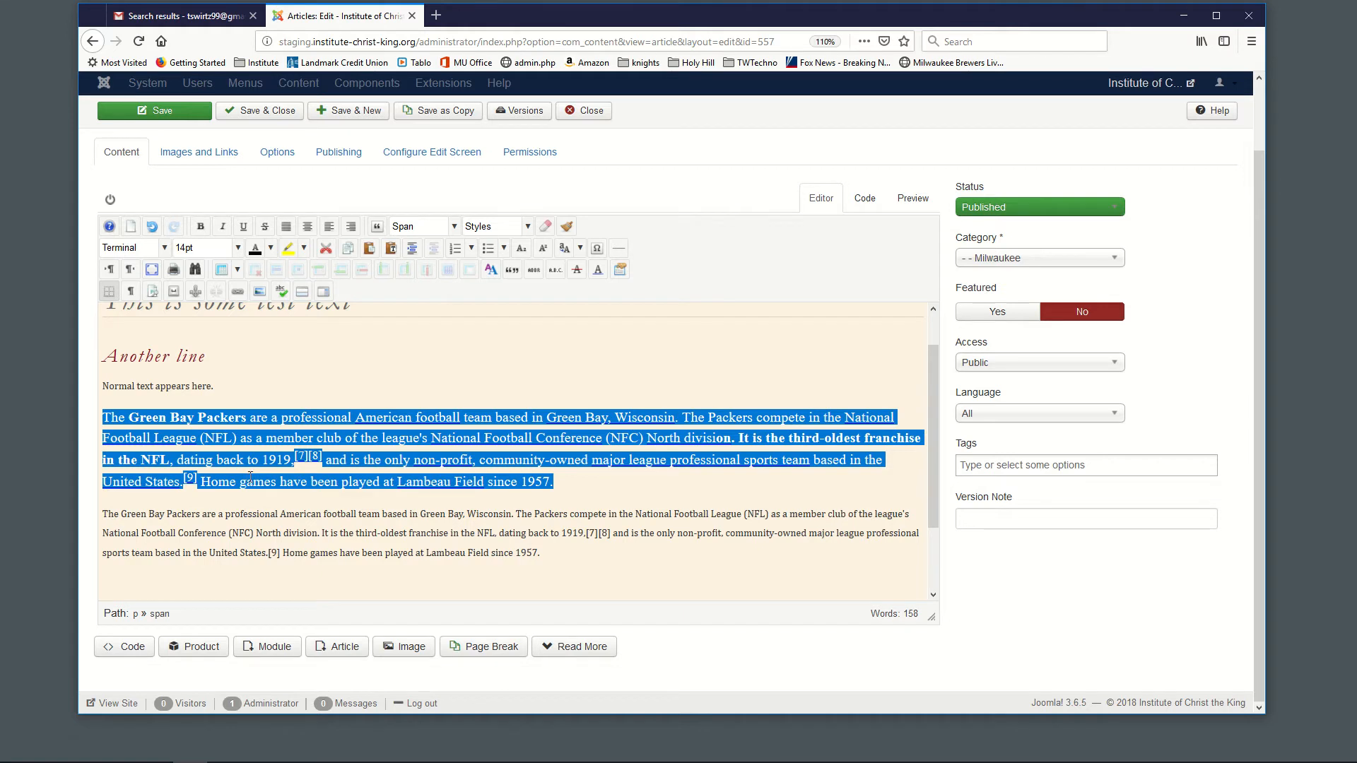
{"action": "left_click", "coordinate": [605, 491]}
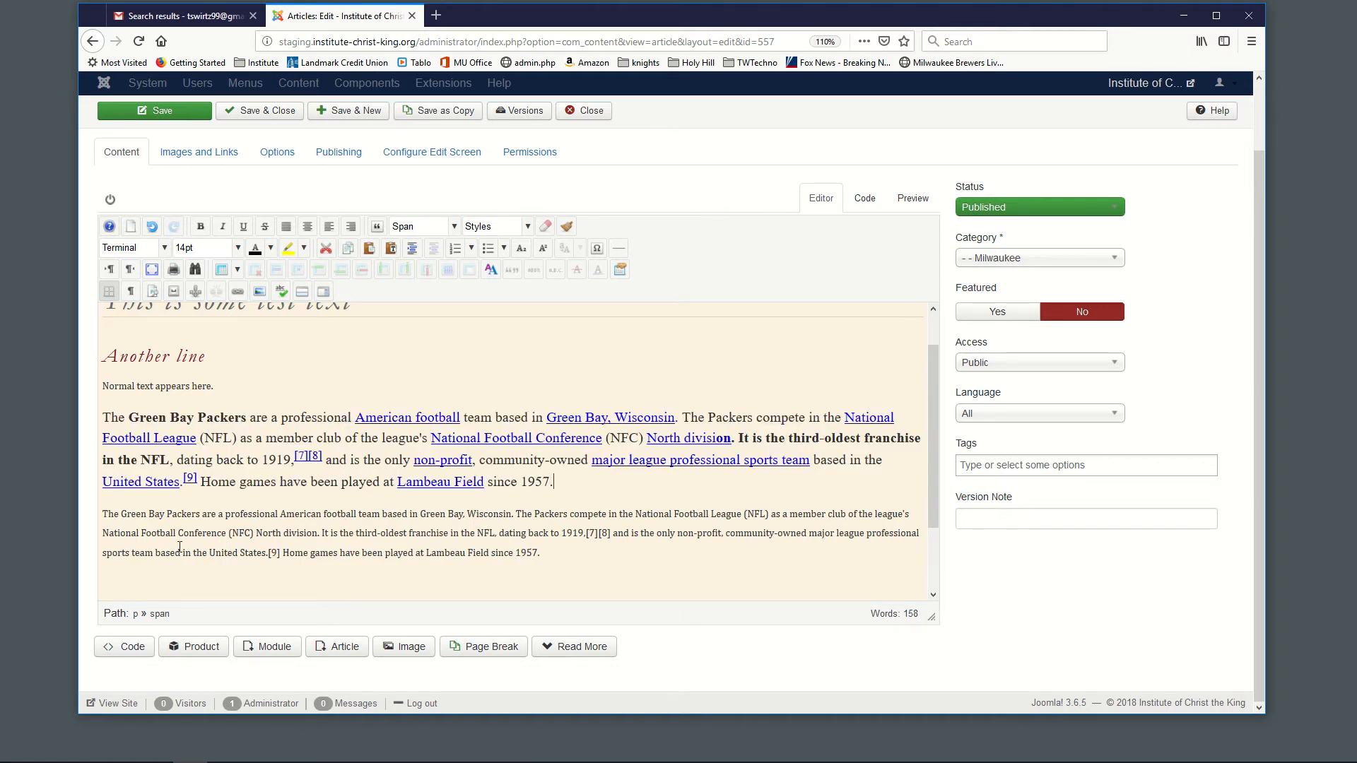
{"action": "left_click", "coordinate": [111, 511]}
{"action": "key", "text": "Return"}
{"action": "key", "text": "Return"}
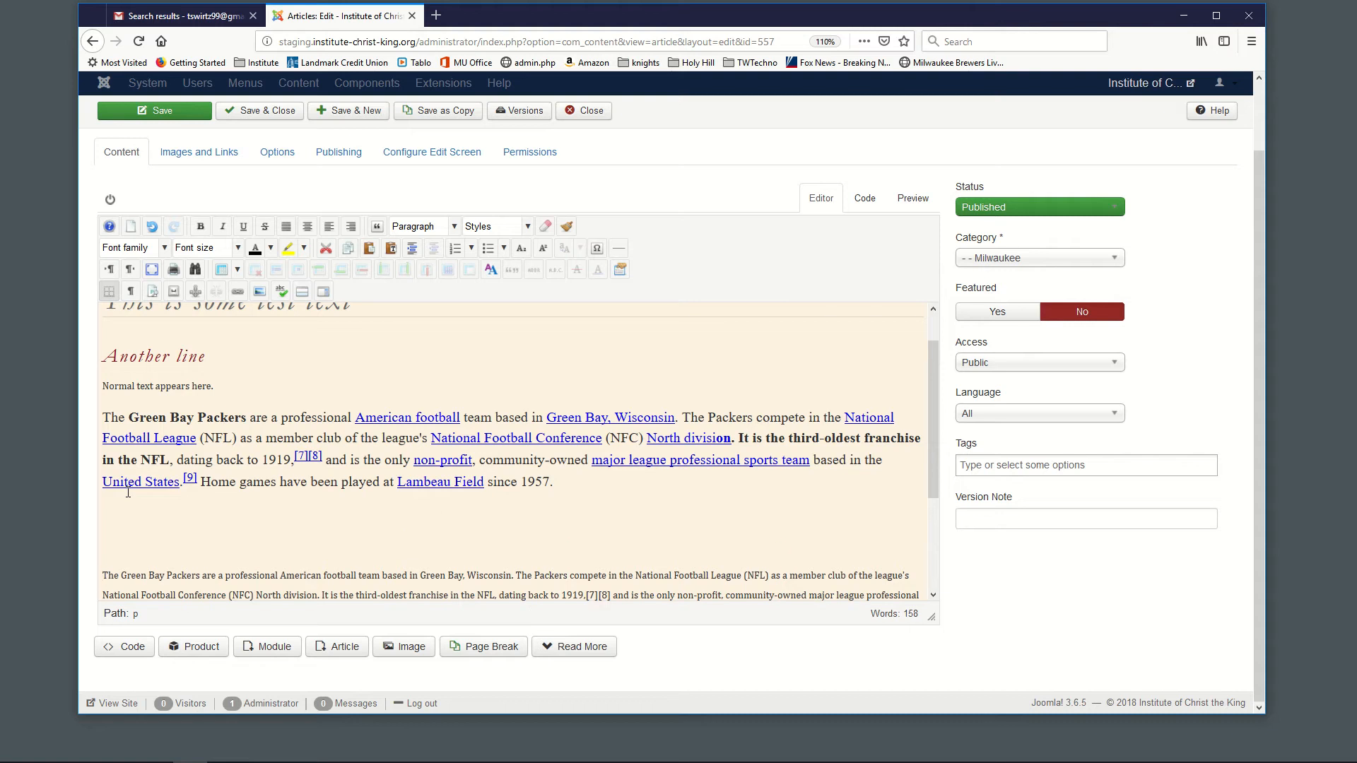
Paste the copied paragraph as plain text into the empty space below the linked Green Bay Packers paragraph
{"action": "right_click", "coordinate": [104, 524]}
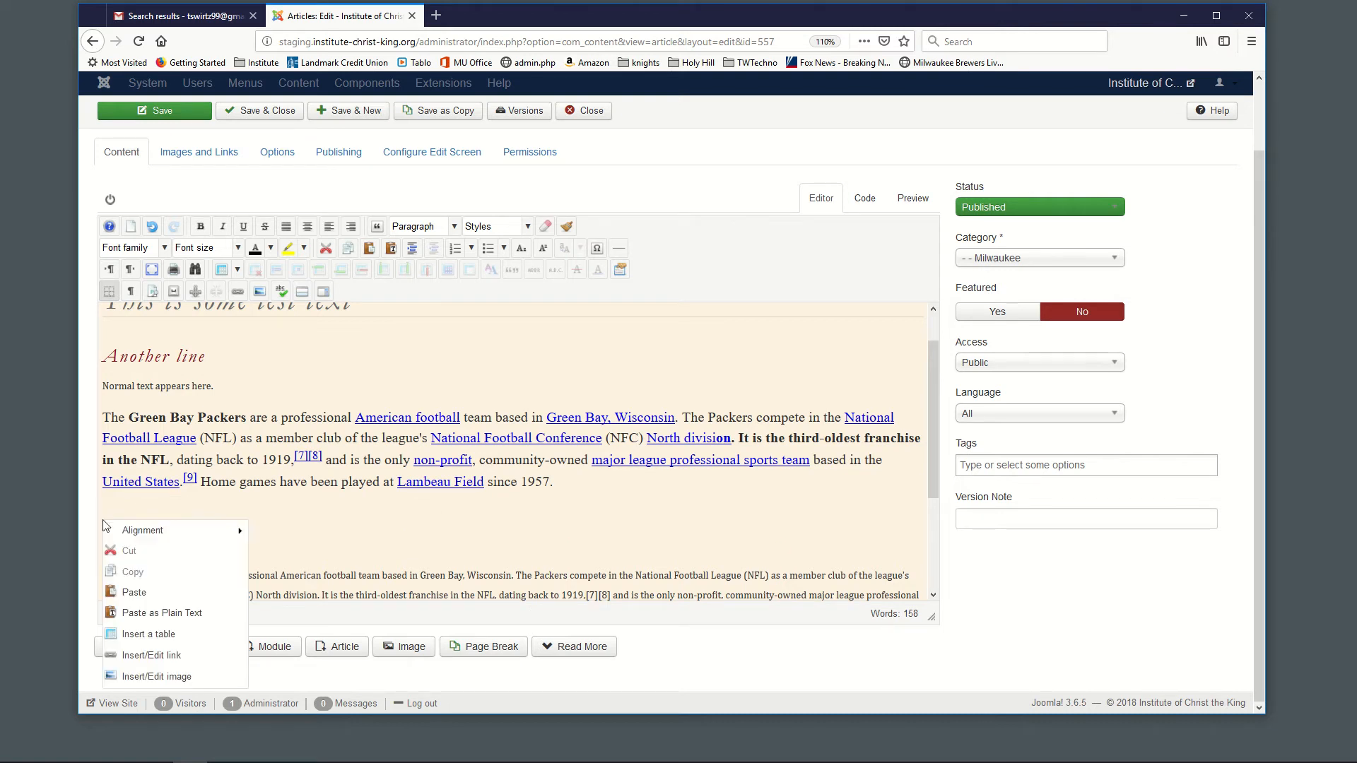
{"action": "left_click", "coordinate": [164, 612]}
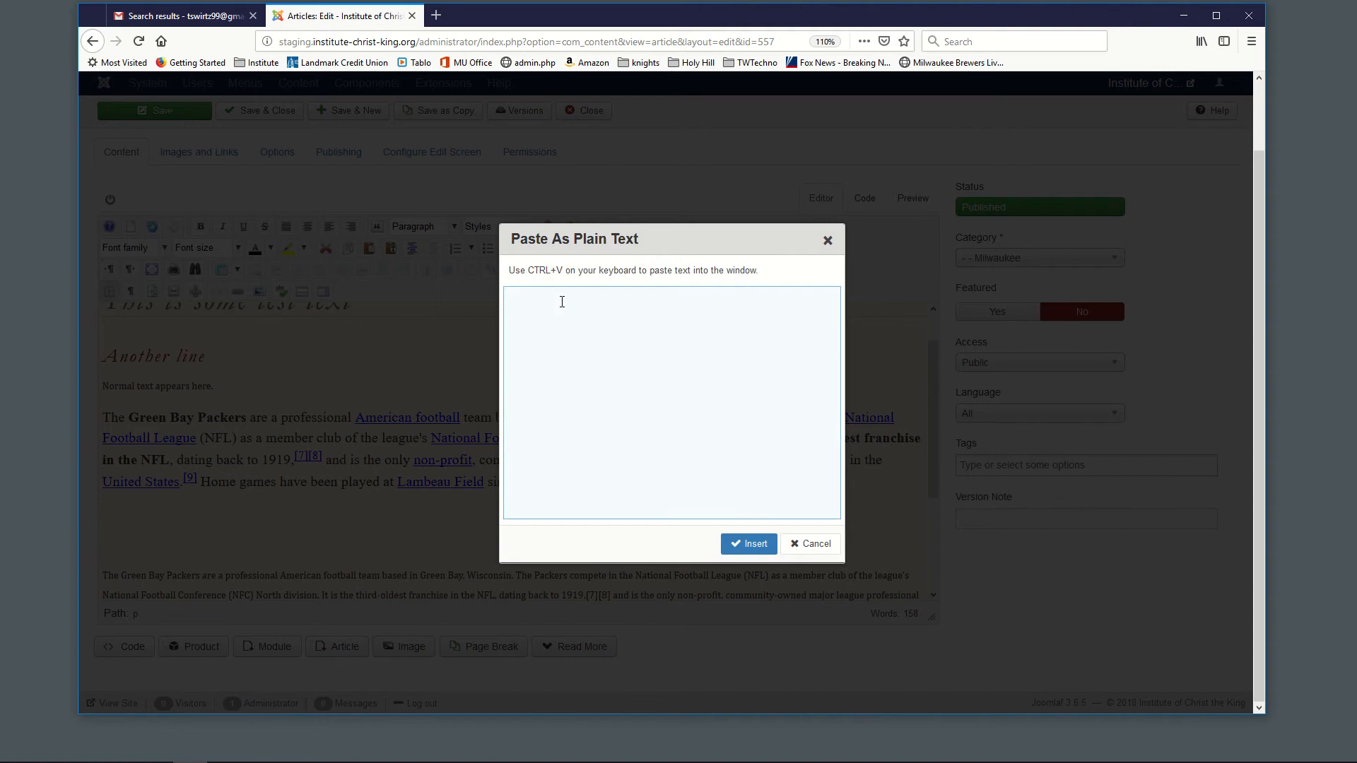
{"action": "key", "text": "ctrl+v"}
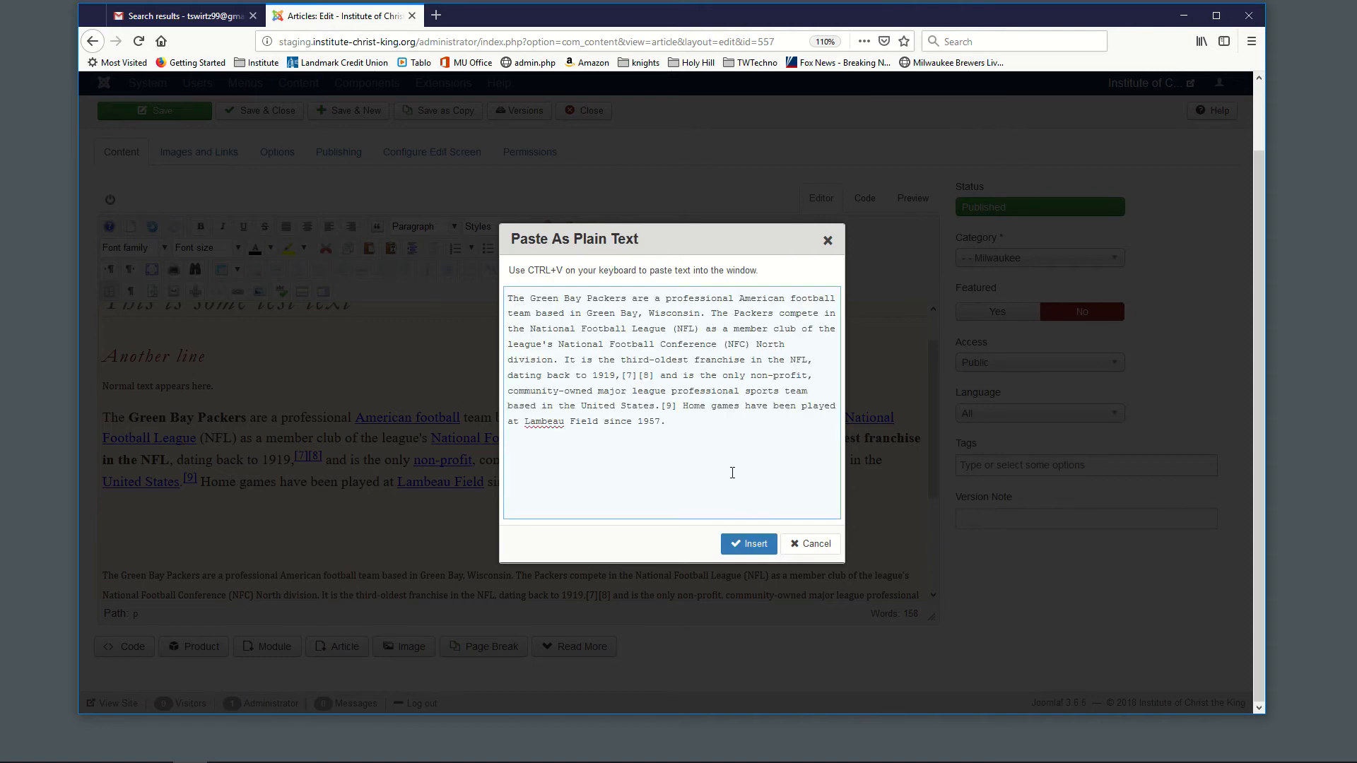
{"action": "left_click", "coordinate": [749, 543]}
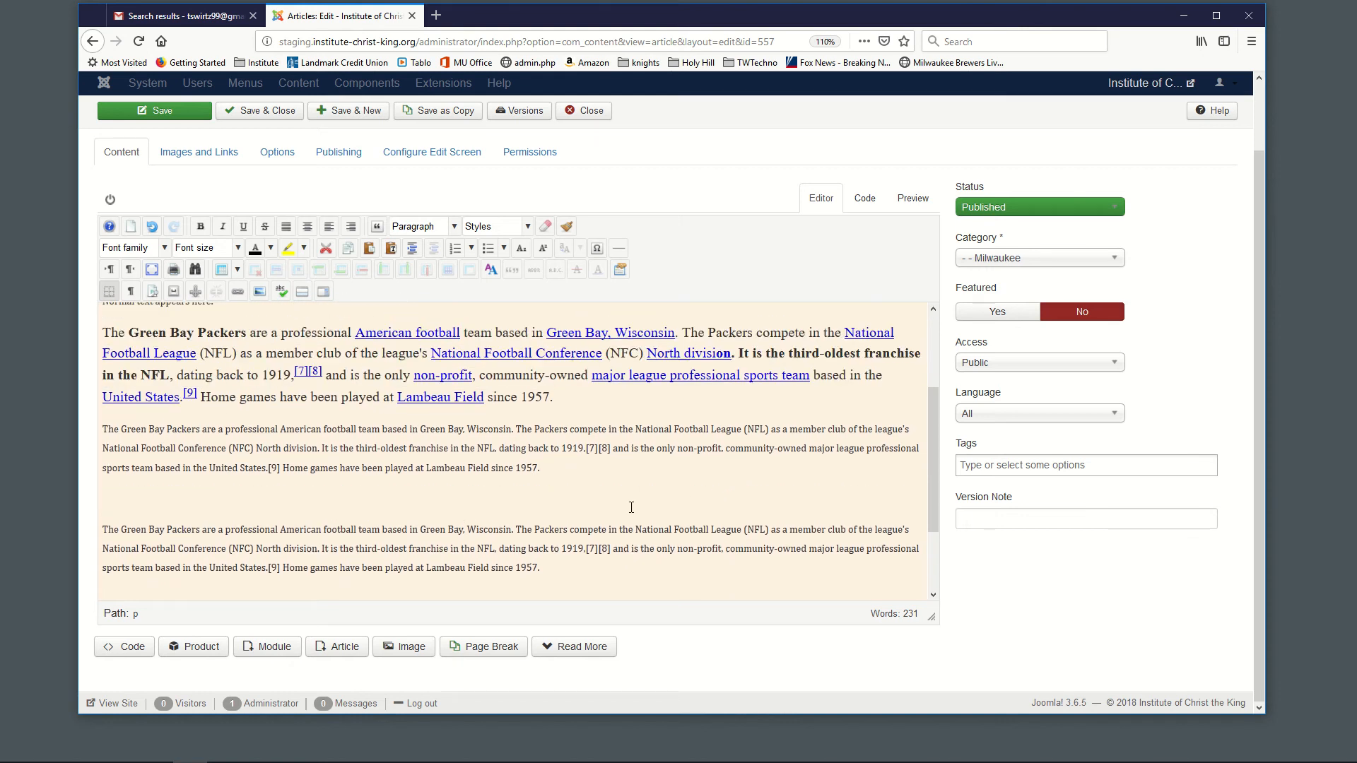
Show the article's HTML code and set off the span-styled Green Bay Packers paragraph with a blank line before and after it
{"action": "left_click", "coordinate": [581, 474]}
{"action": "scroll", "coordinate": [667, 433], "scroll_direction": "up", "scroll_amount": 2}
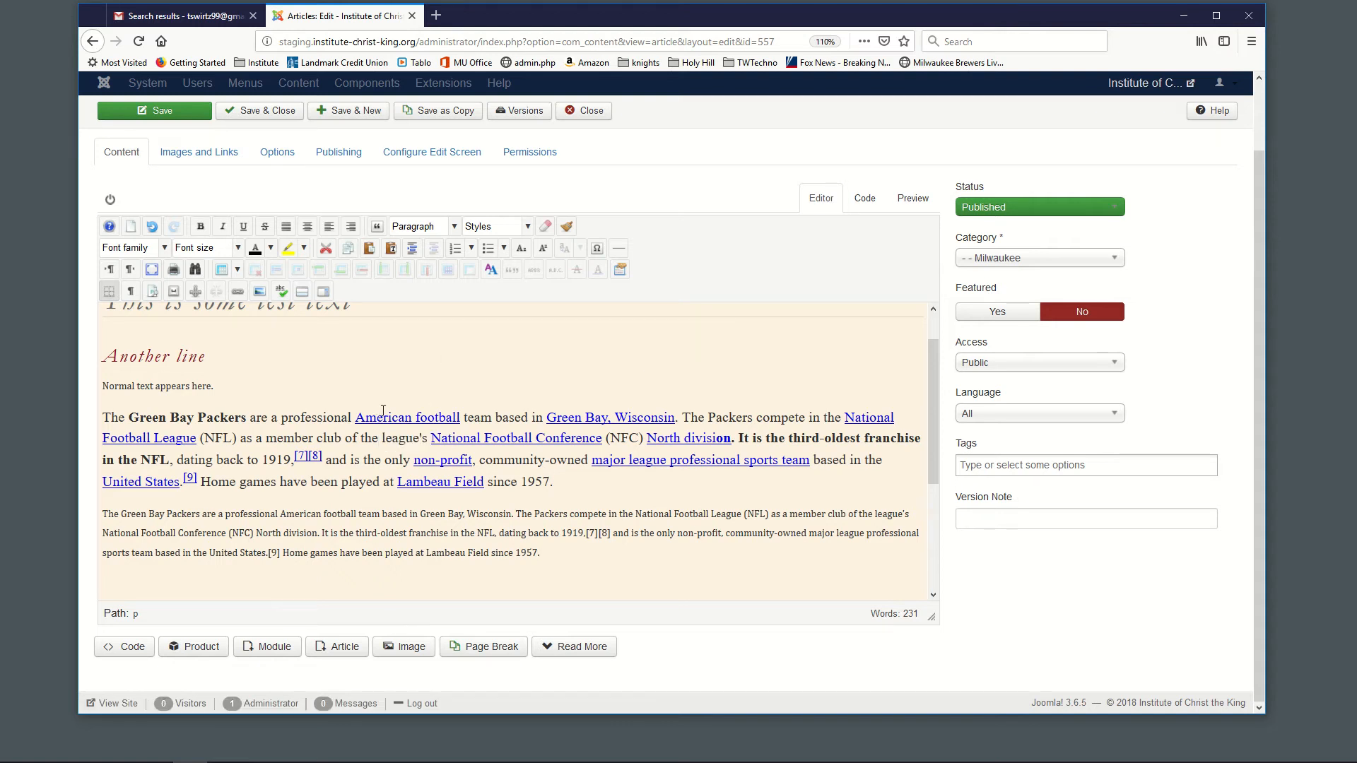
{"action": "left_click", "coordinate": [865, 201]}
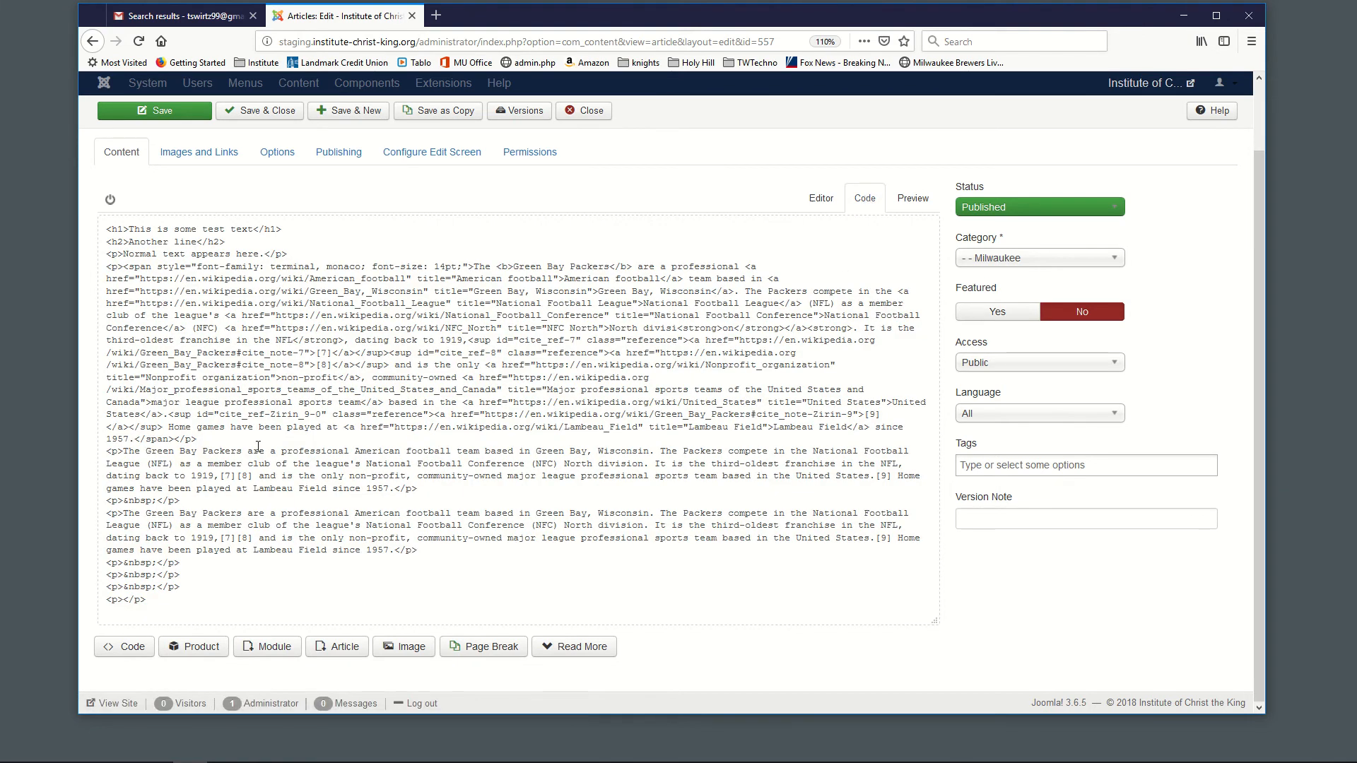
{"action": "scroll", "coordinate": [321, 409], "scroll_direction": "up", "scroll_amount": 2}
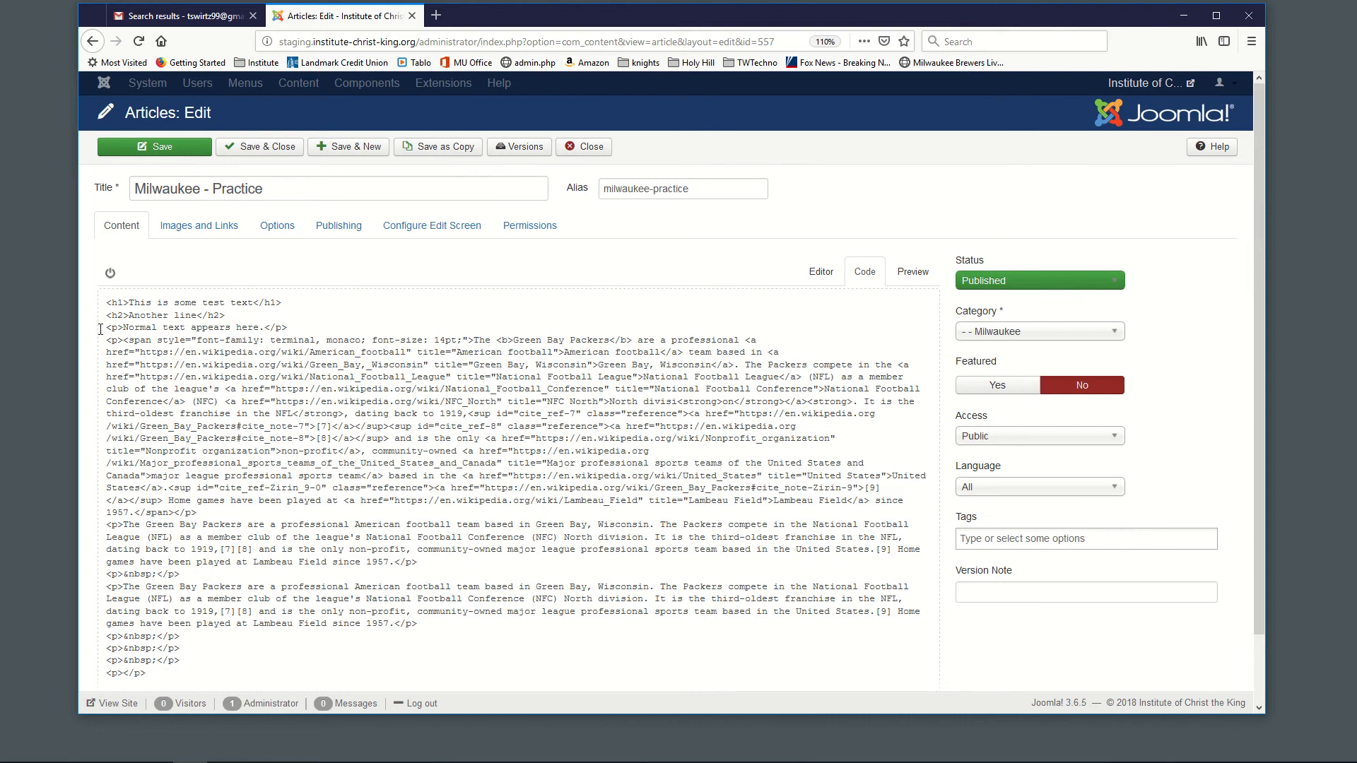
{"action": "left_click_drag", "start_coordinate": [109, 341], "coordinate": [205, 517]}
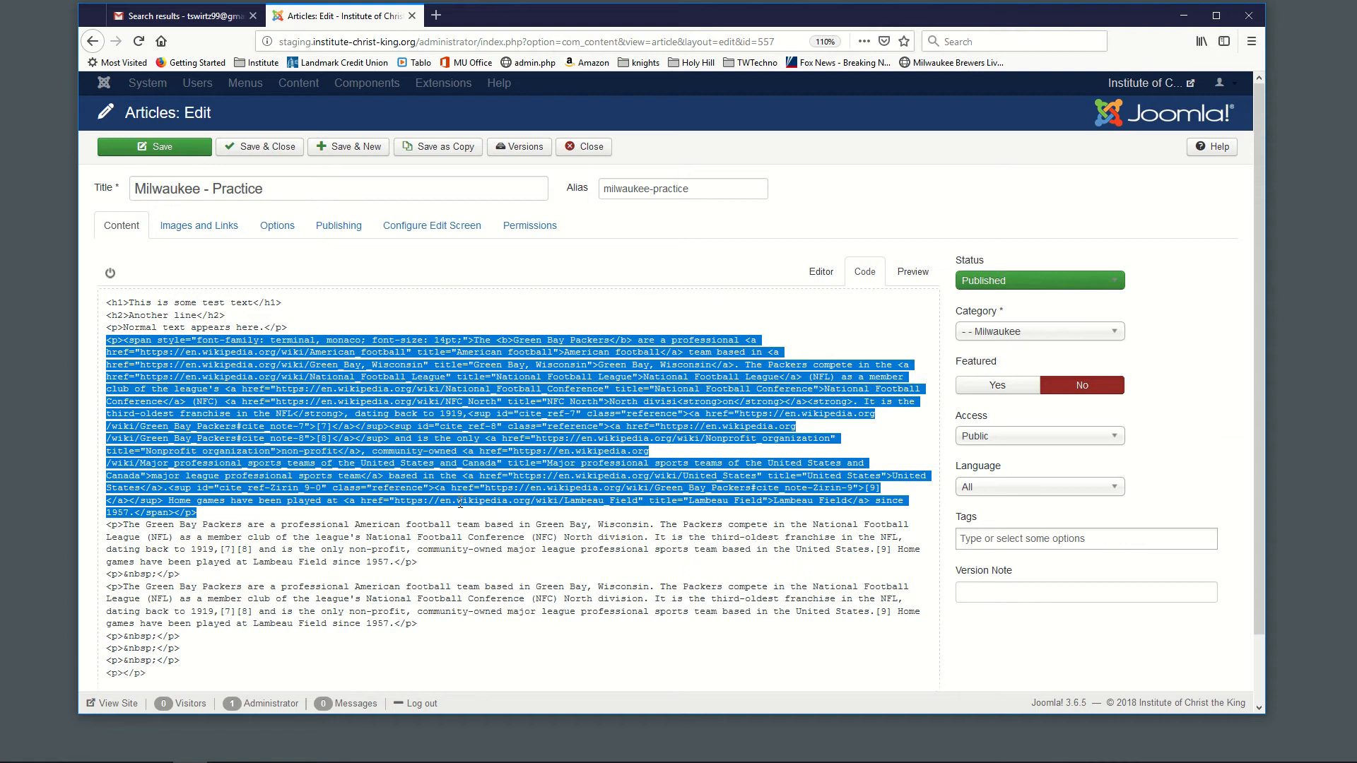
{"action": "left_click", "coordinate": [297, 324]}
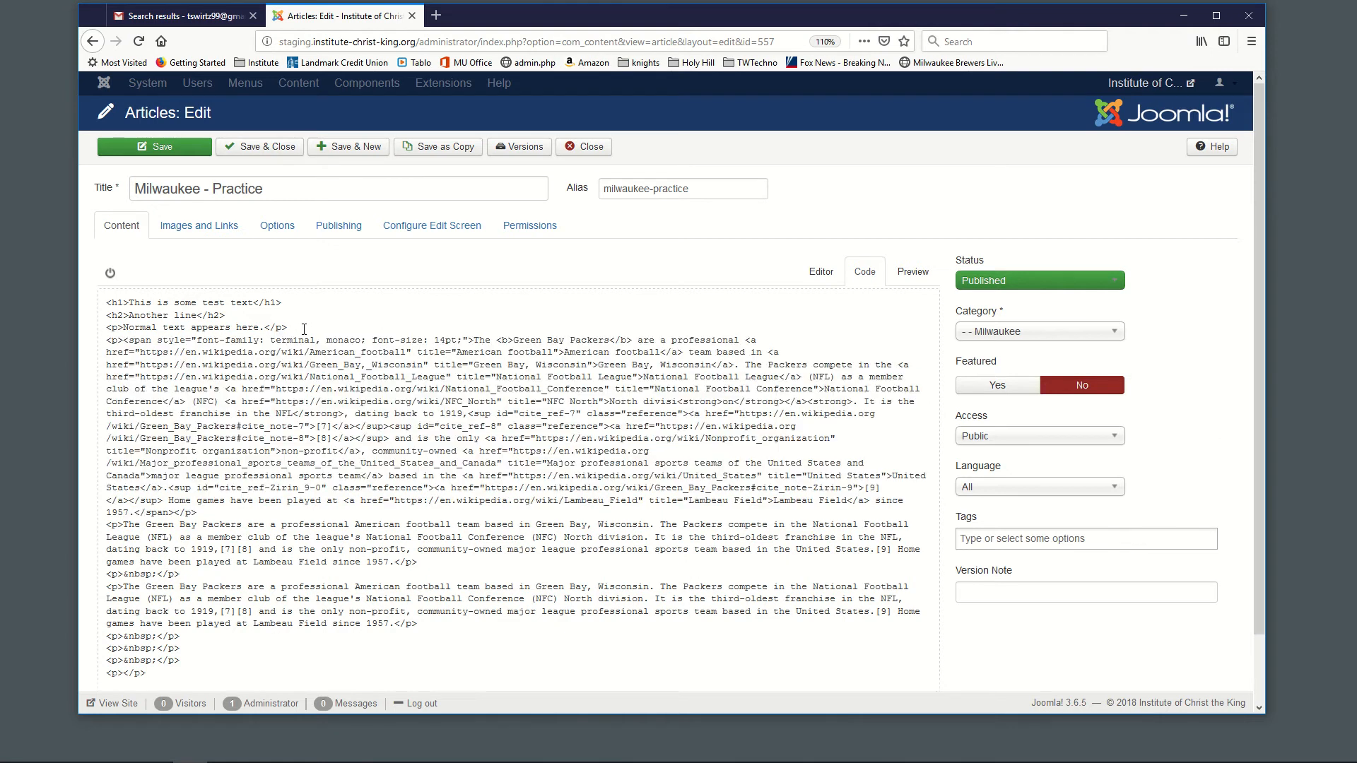
{"action": "key", "text": "Return"}
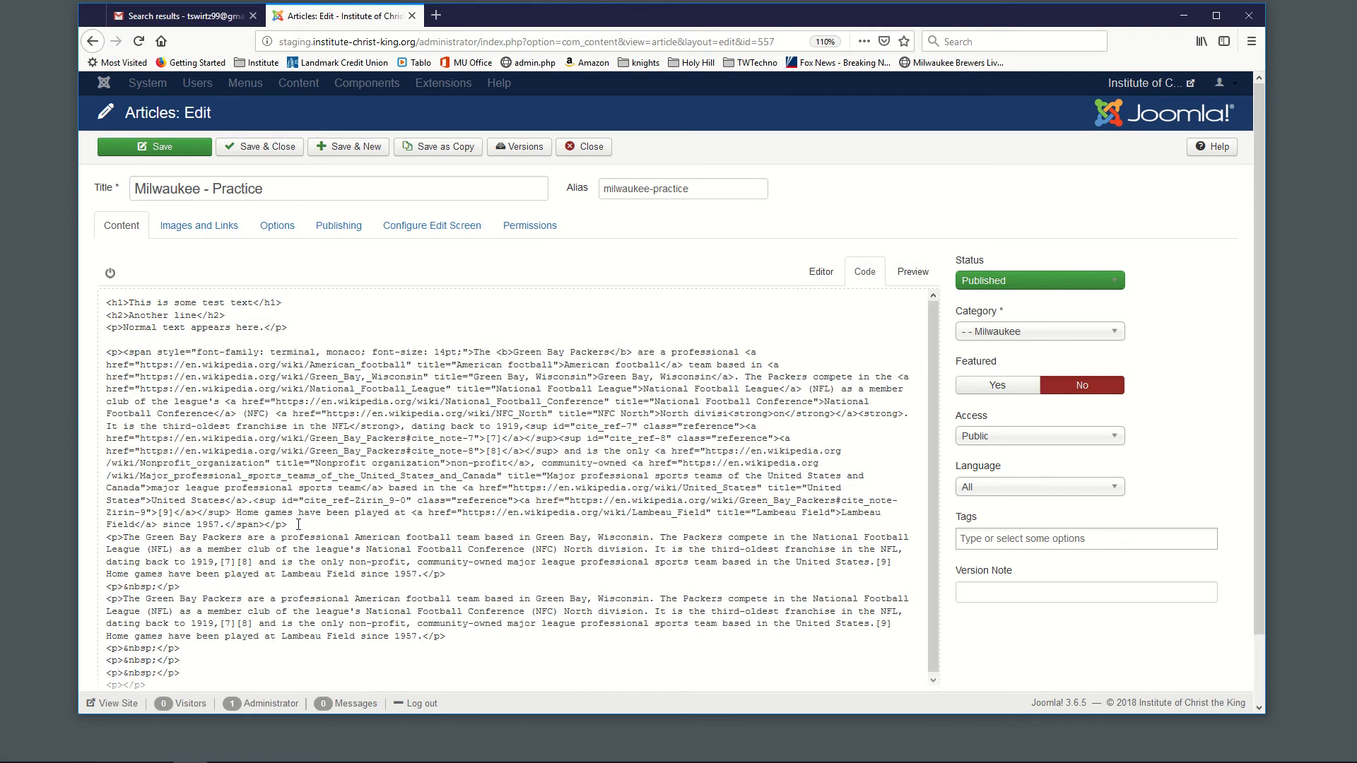
{"action": "left_click", "coordinate": [308, 523]}
{"action": "key", "text": "Return"}
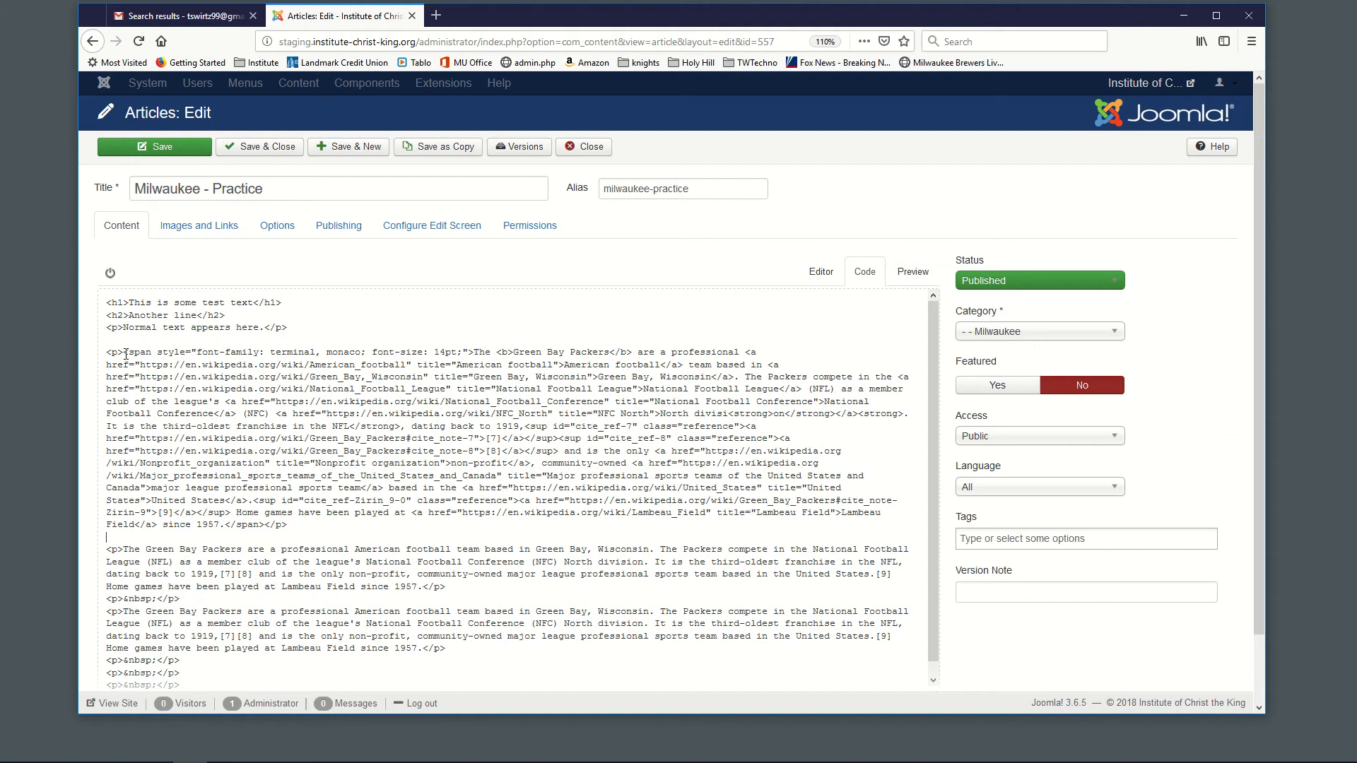
Delete the opening terminal, 14pt span tag and its closing tag from the linked paragraph's code, and return to the visual editor
{"action": "left_click_drag", "start_coordinate": [125, 353], "coordinate": [474, 352]}
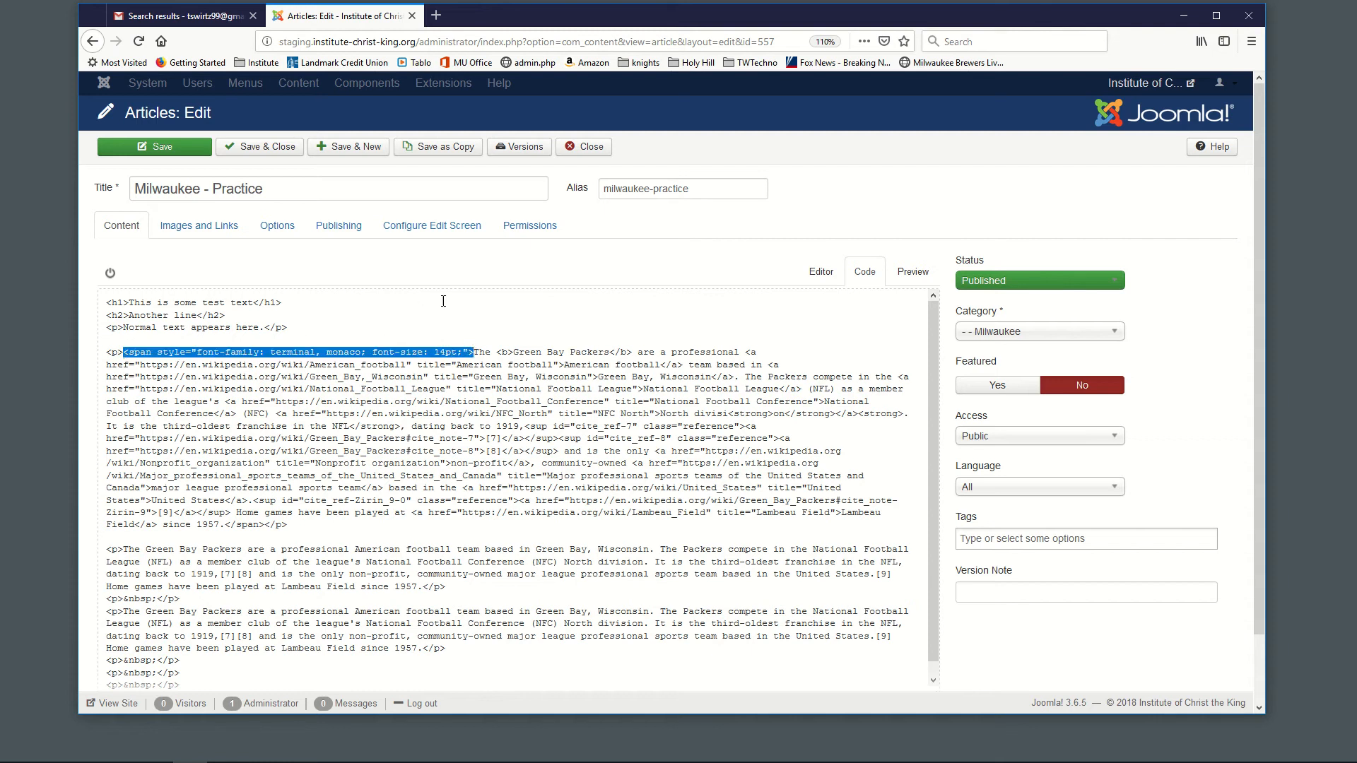
{"action": "key", "text": "Delete"}
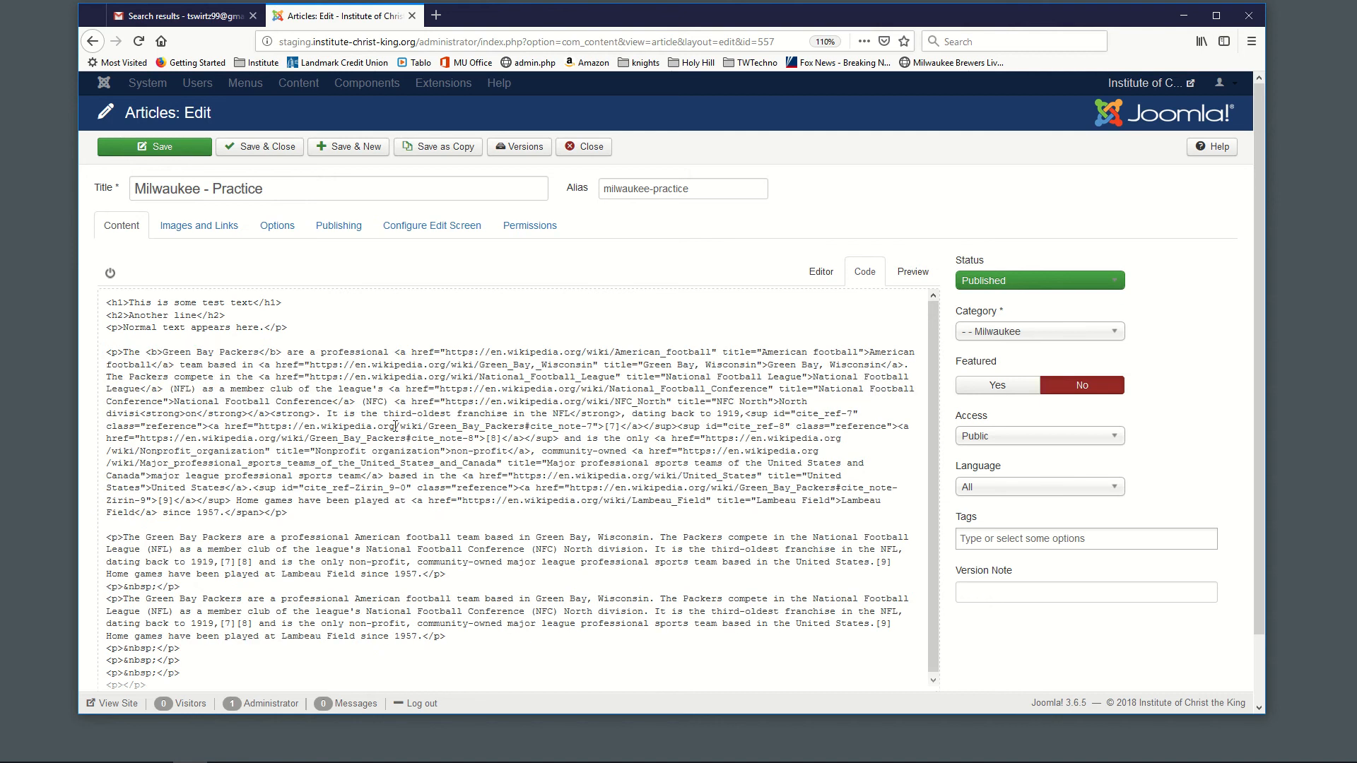
{"action": "left_click_drag", "start_coordinate": [224, 511], "coordinate": [266, 512]}
{"action": "key", "text": "Delete"}
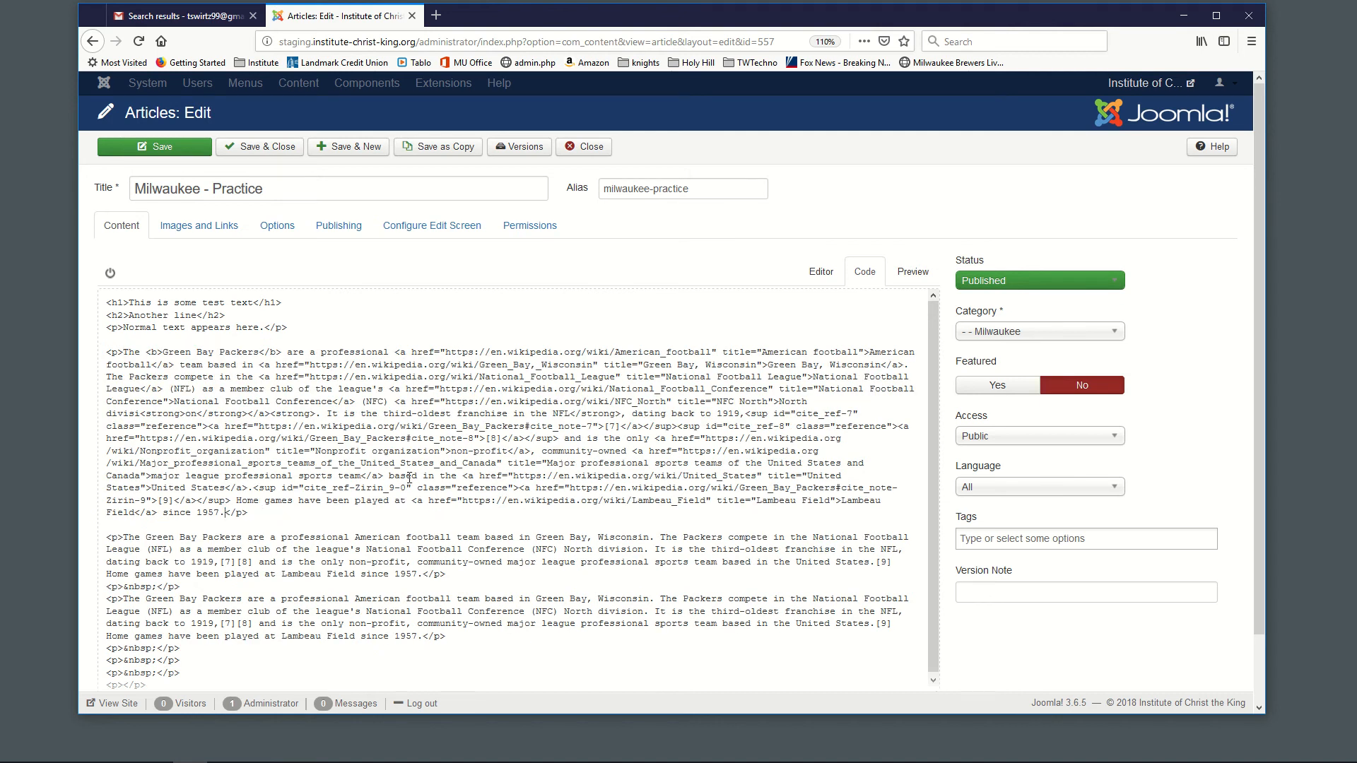
{"action": "left_click", "coordinate": [820, 272]}
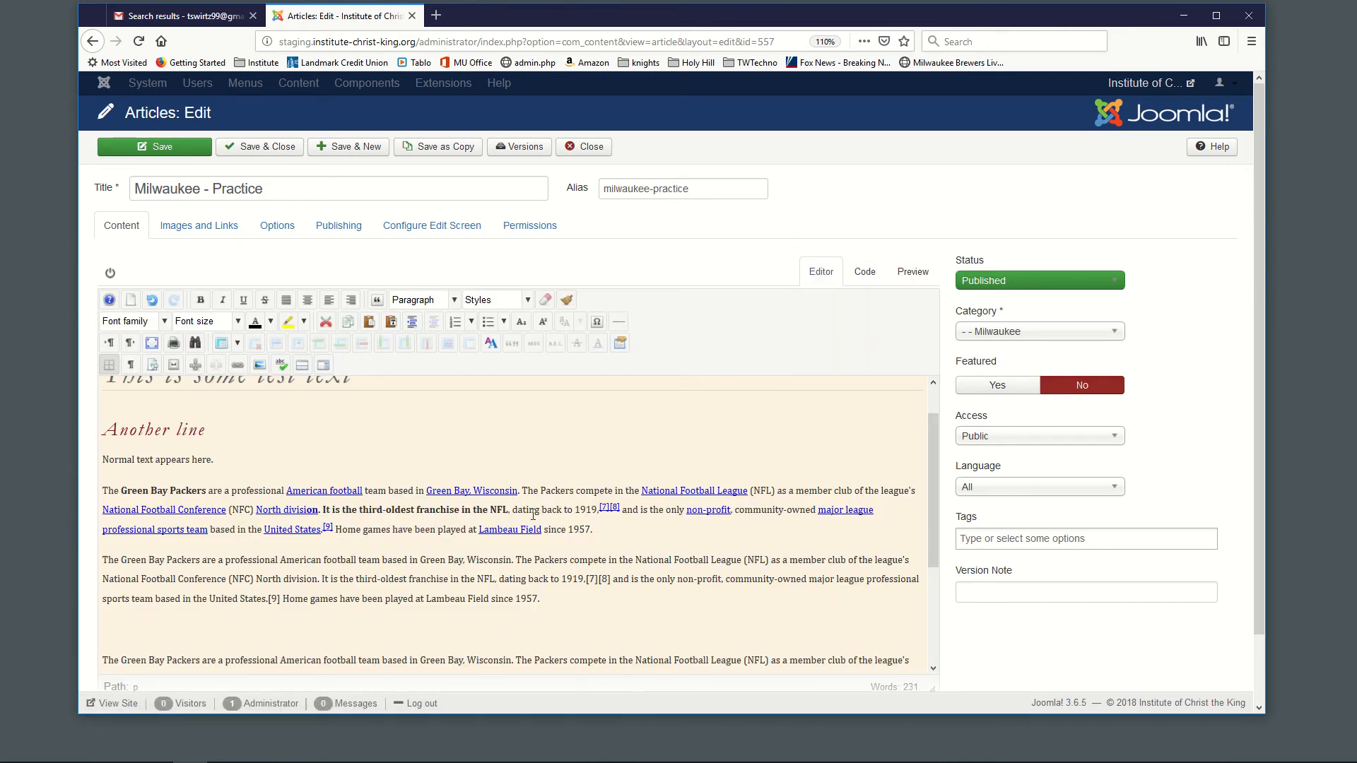
Make "ting back to 19" bold in the linked paragraph, check the tags in the code, and return to the visual editor
{"action": "left_click_drag", "start_coordinate": [522, 510], "coordinate": [586, 511]}
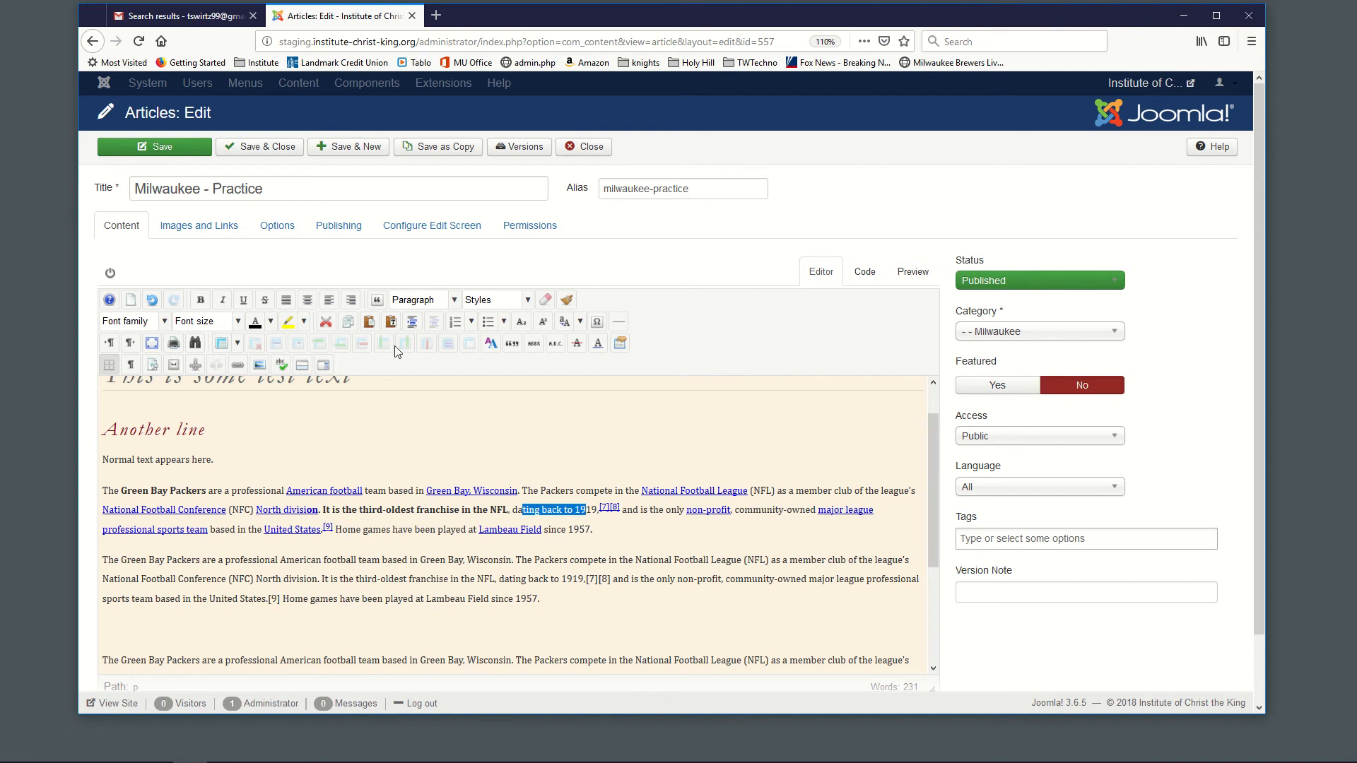
{"action": "left_click", "coordinate": [200, 300]}
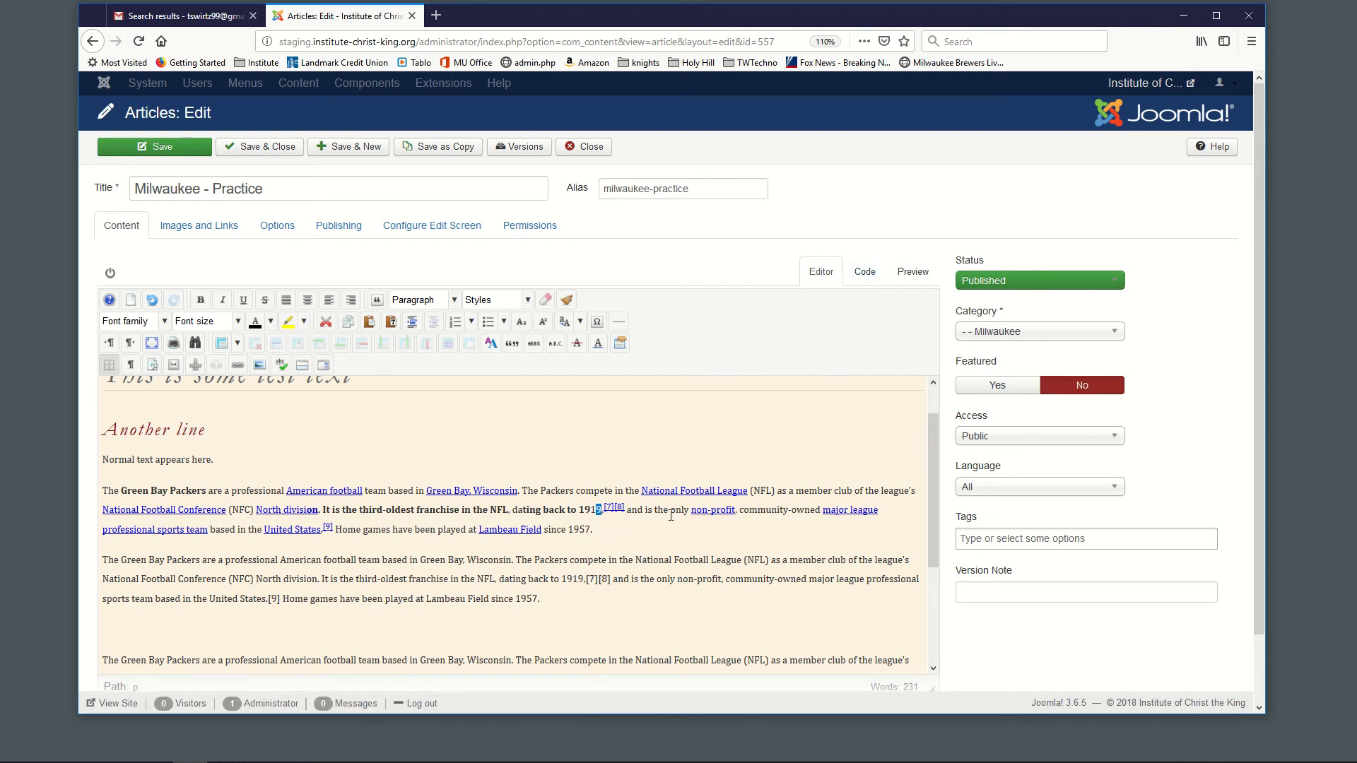
{"action": "left_click", "coordinate": [858, 275]}
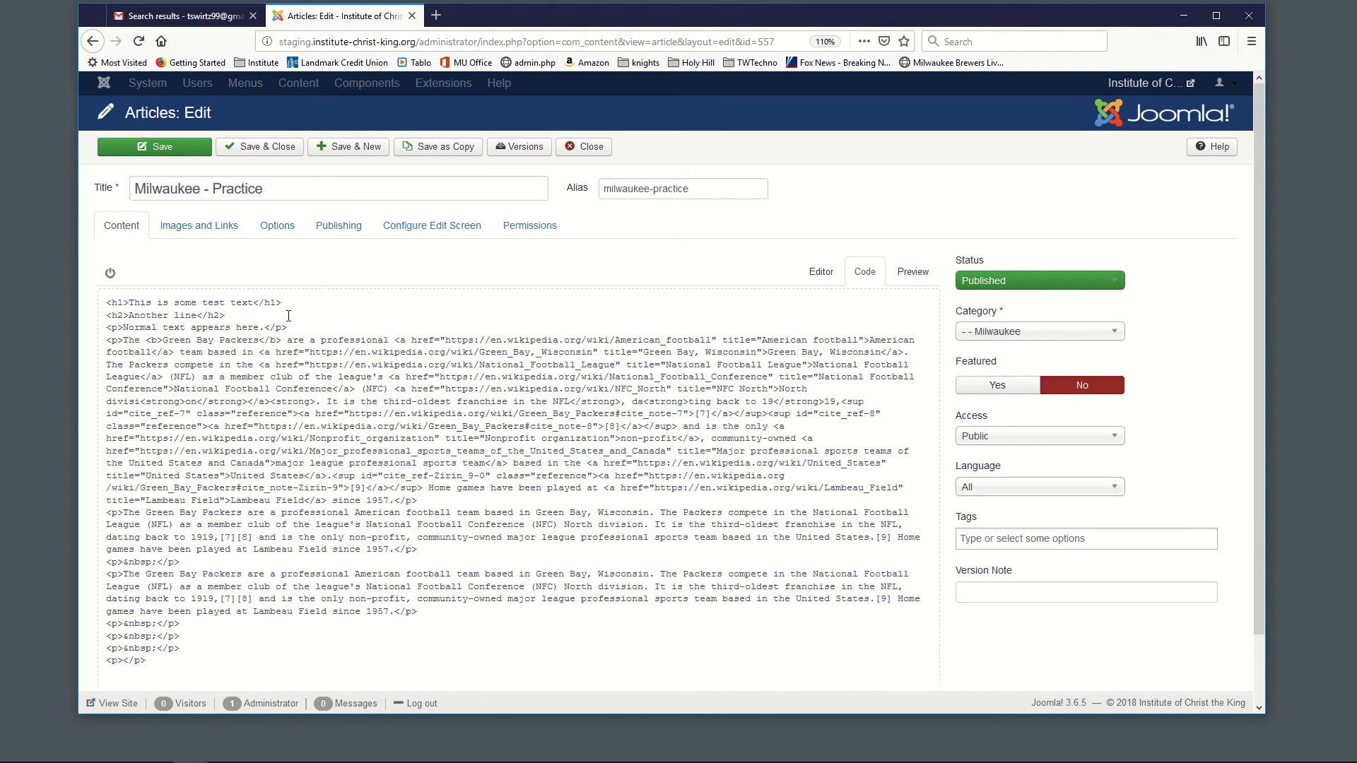
{"action": "left_click", "coordinate": [820, 271]}
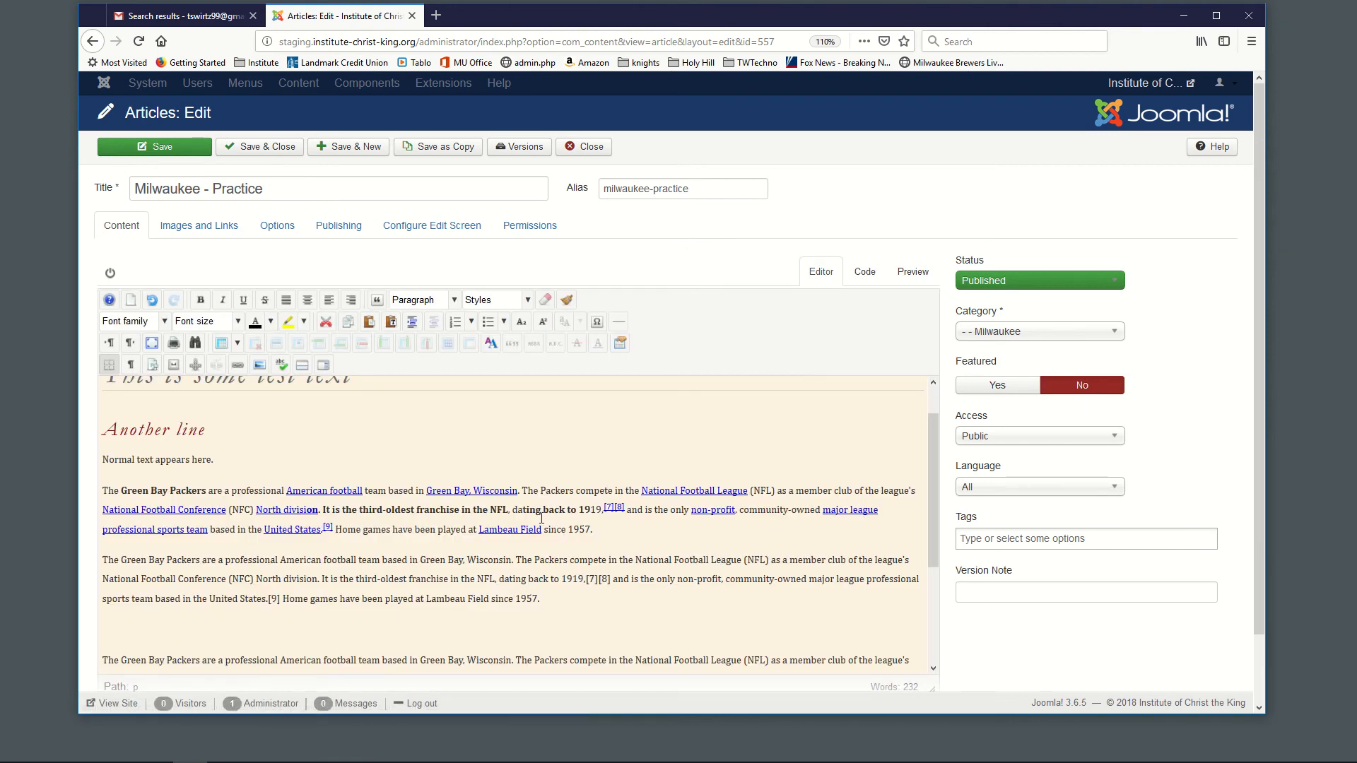
Insert a <br/> tag in the code before "It is the third-oldest franchise" and compare the line break in the visual and code views
{"action": "left_click", "coordinate": [323, 510]}
{"action": "left_click", "coordinate": [865, 279]}
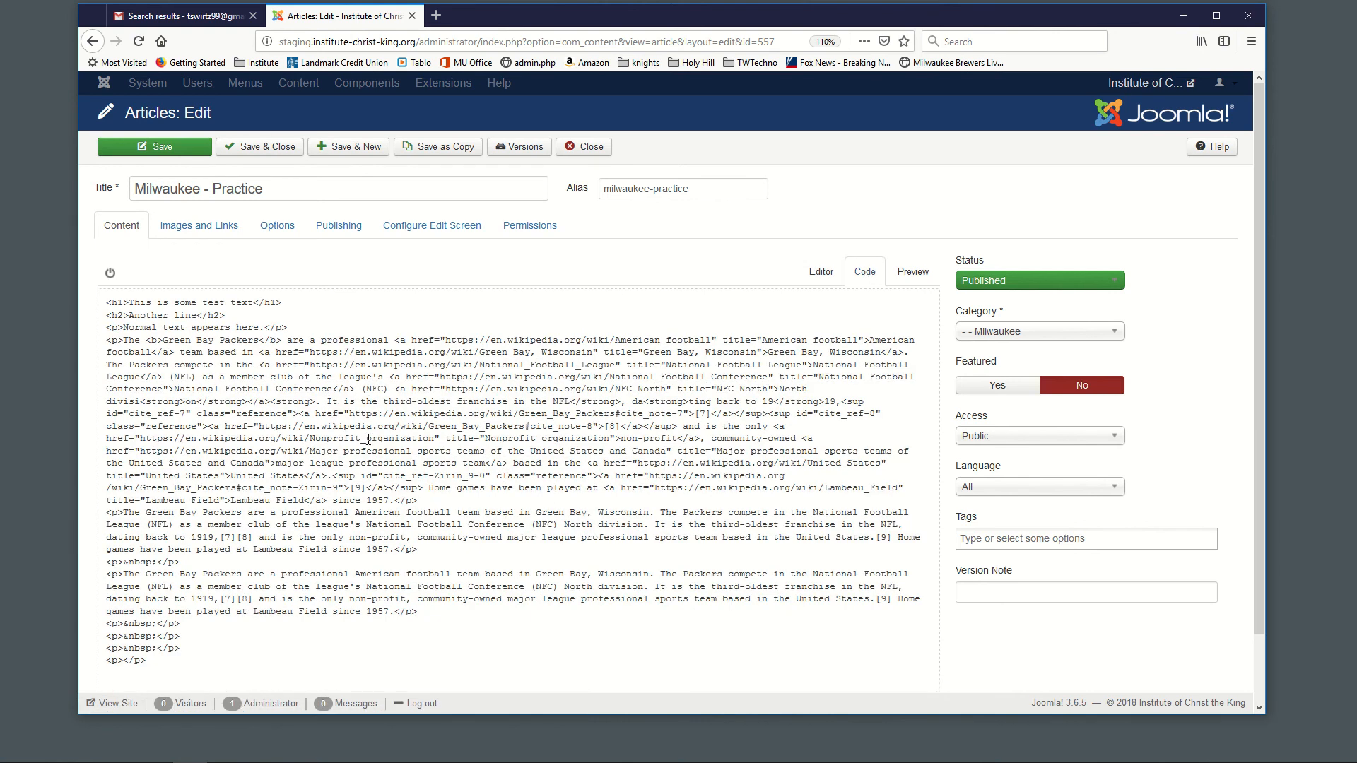
{"action": "type", "text": "<br/>"}
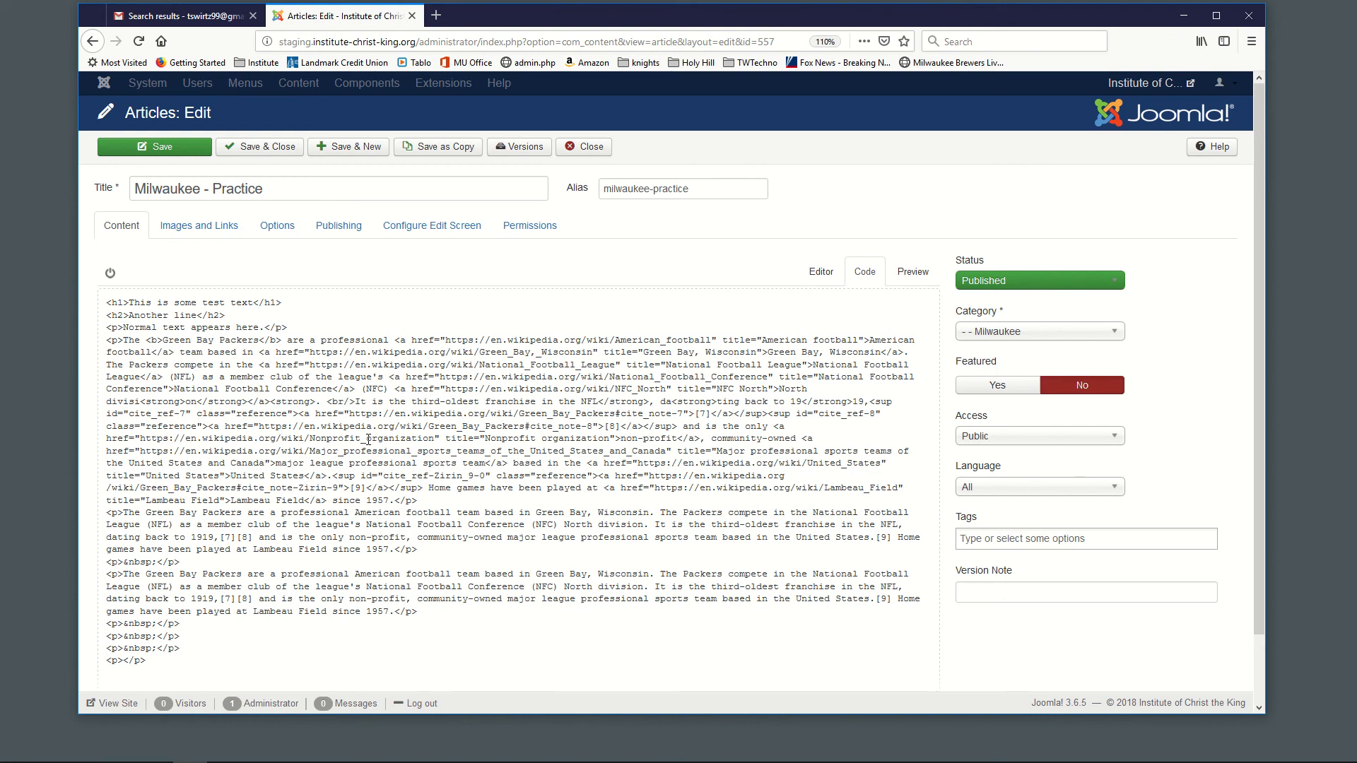
{"action": "left_click", "coordinate": [820, 271]}
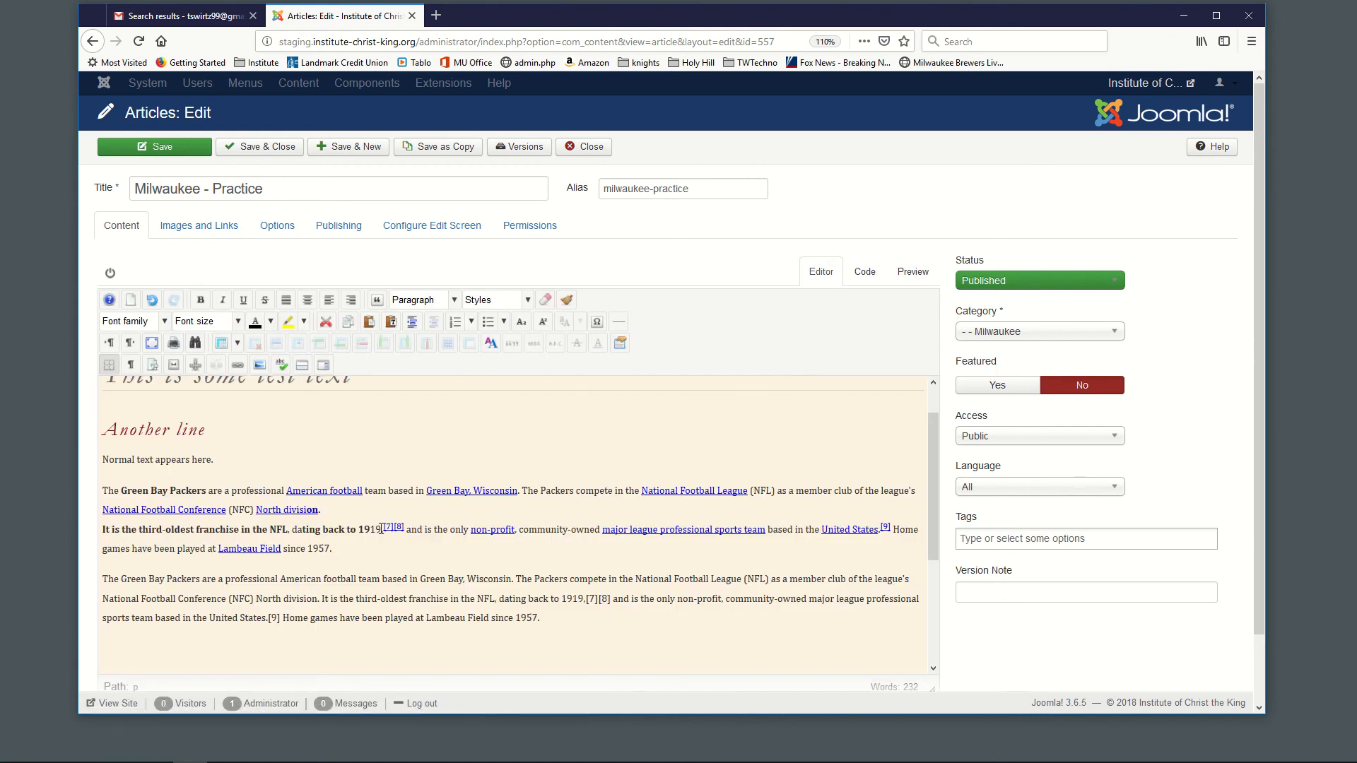
{"action": "left_click", "coordinate": [863, 272]}
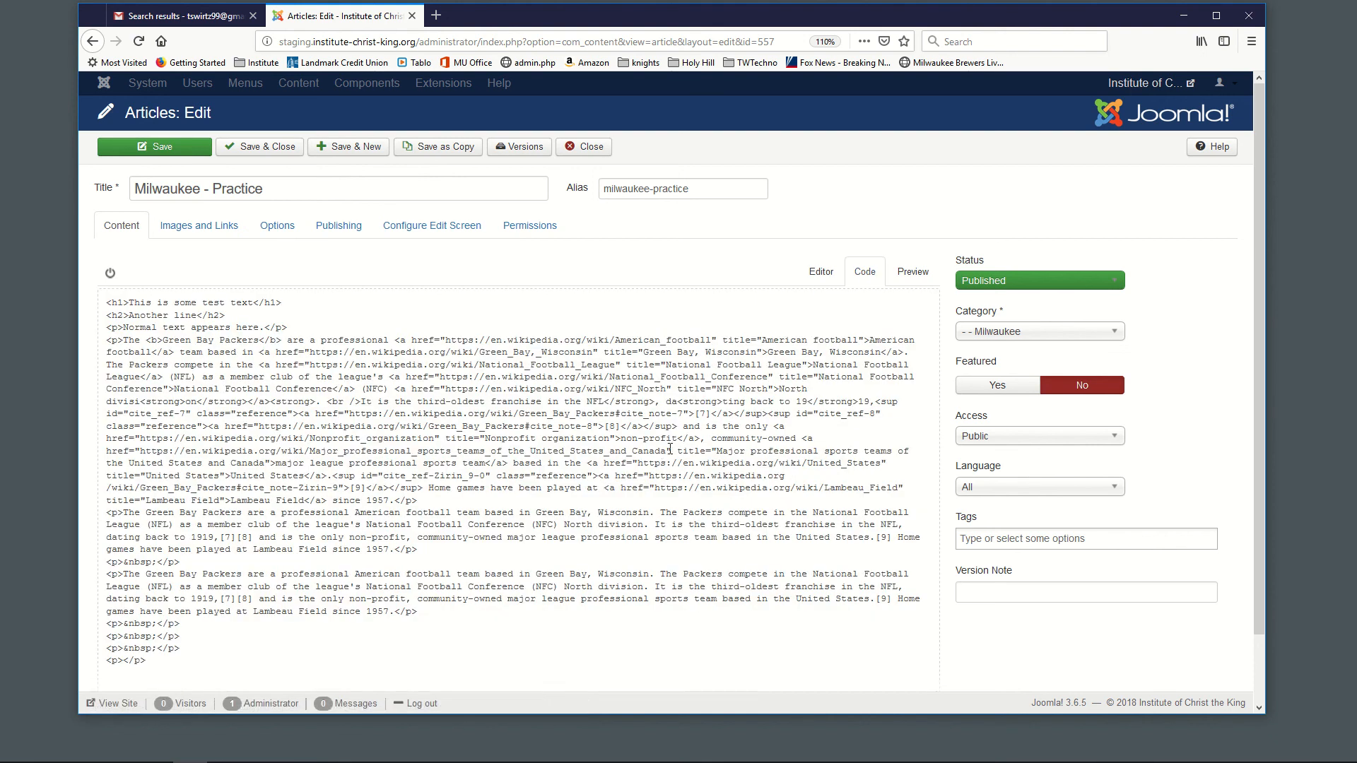
{"action": "left_click", "coordinate": [831, 281]}
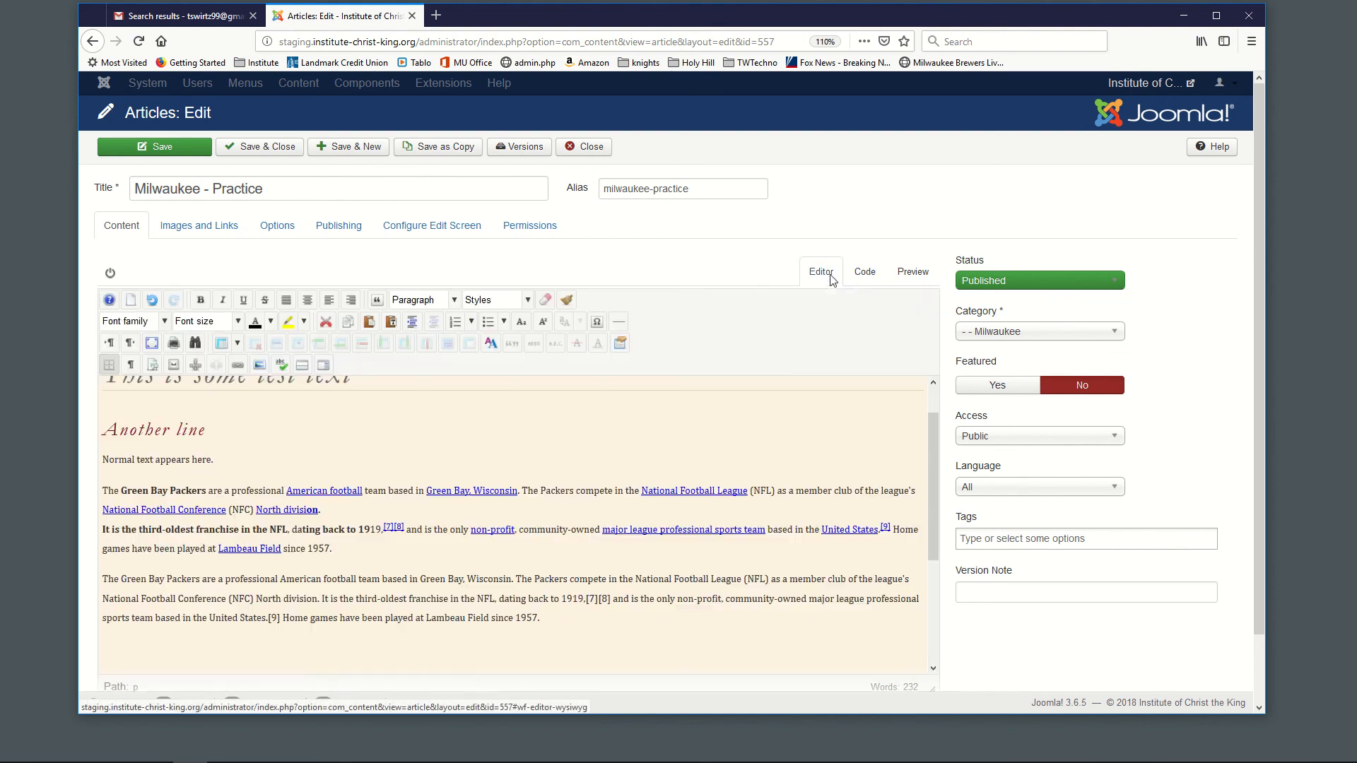